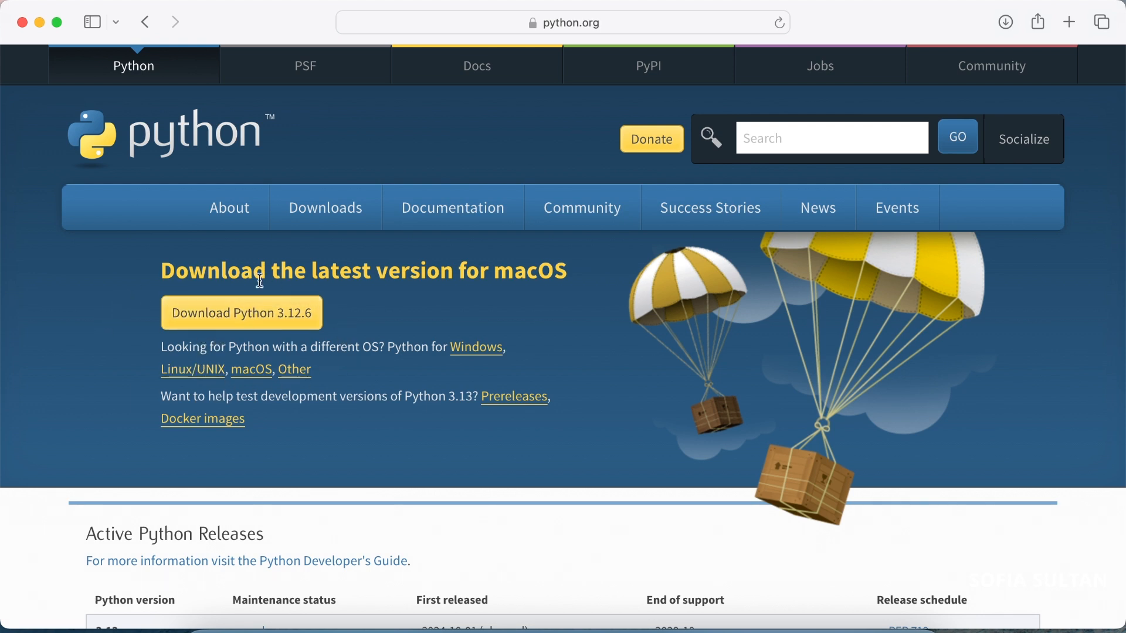
Download Python 3.12.6 for macOS from the Python website and launch the downloaded installer package
mouse_move(314, 217)
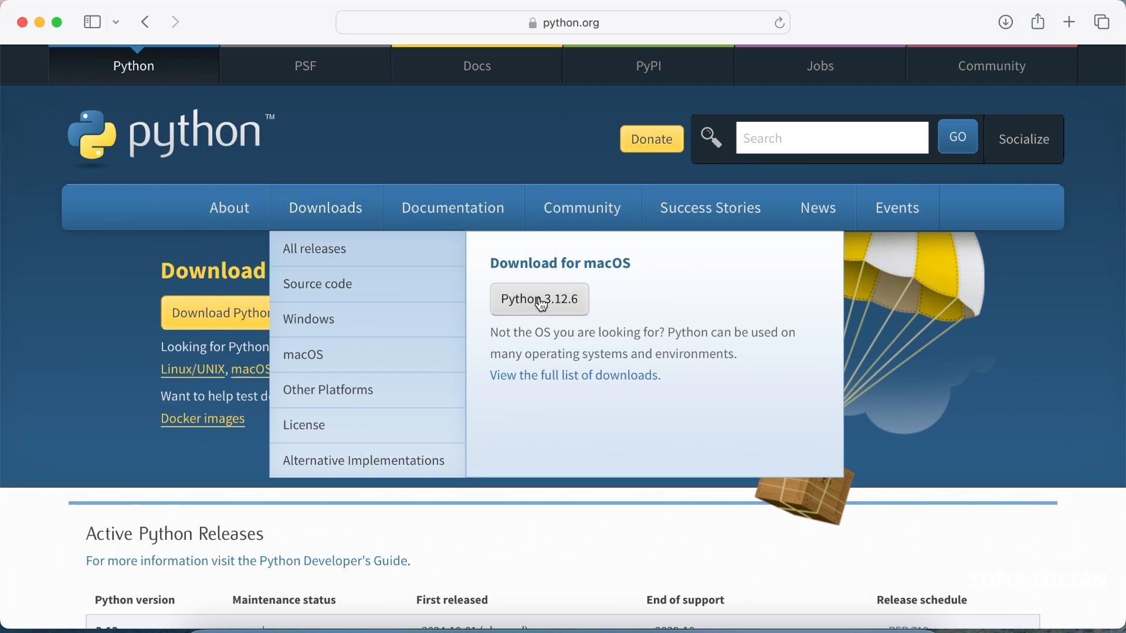
click(540, 303)
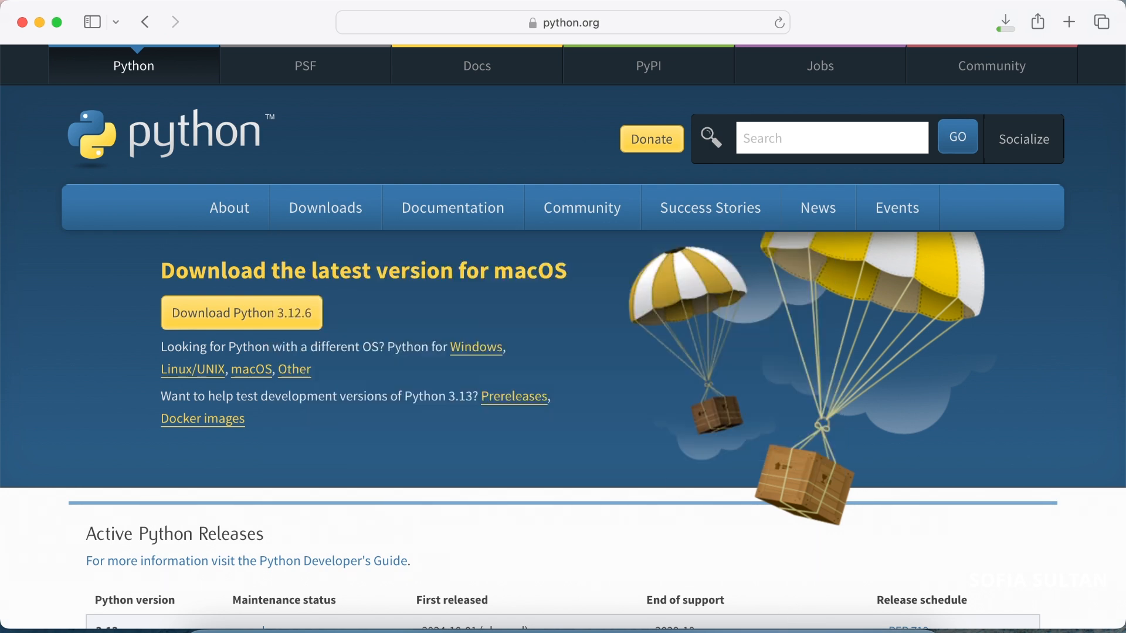
click(852, 631)
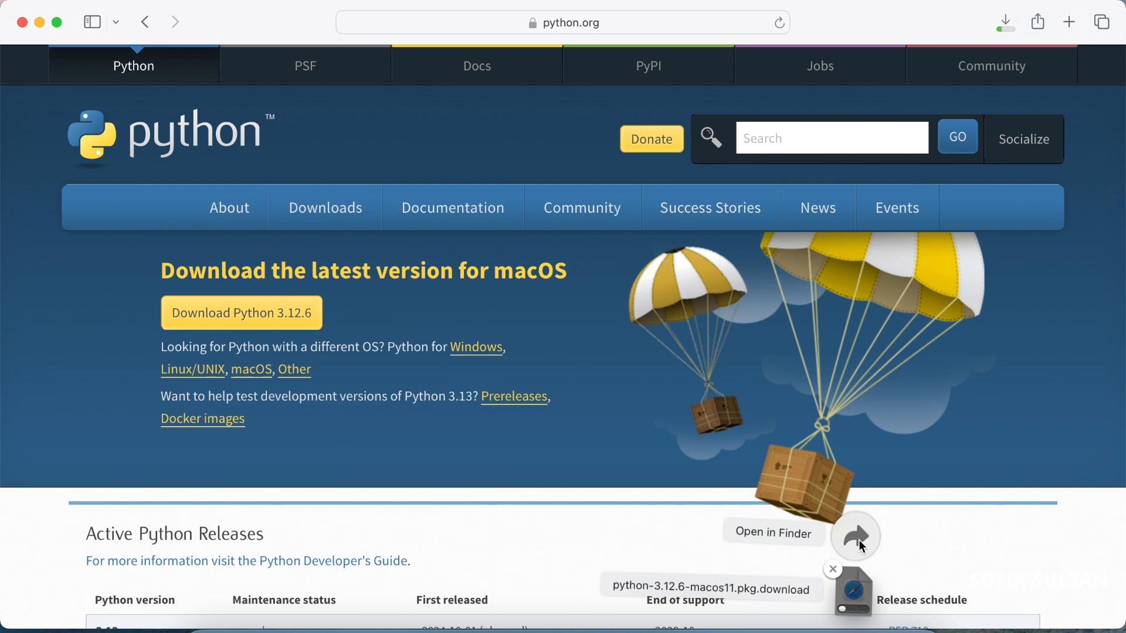
click(858, 540)
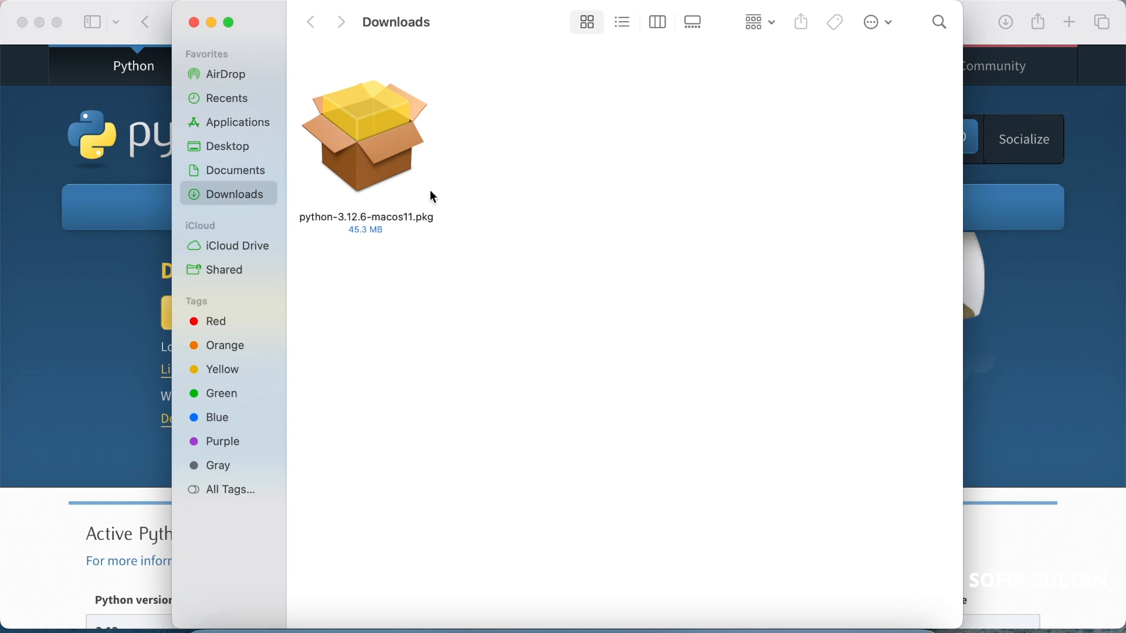
double_click(369, 135)
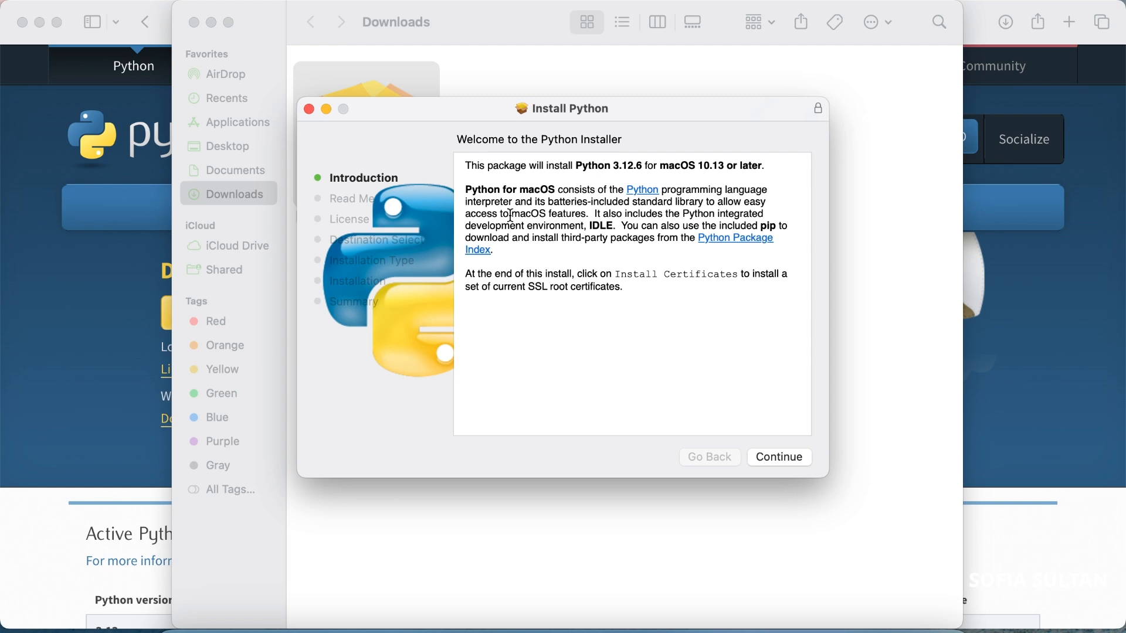
Go through the Python installer's introduction and Read Me pages and agree to the software license
drag(577, 166, 765, 168)
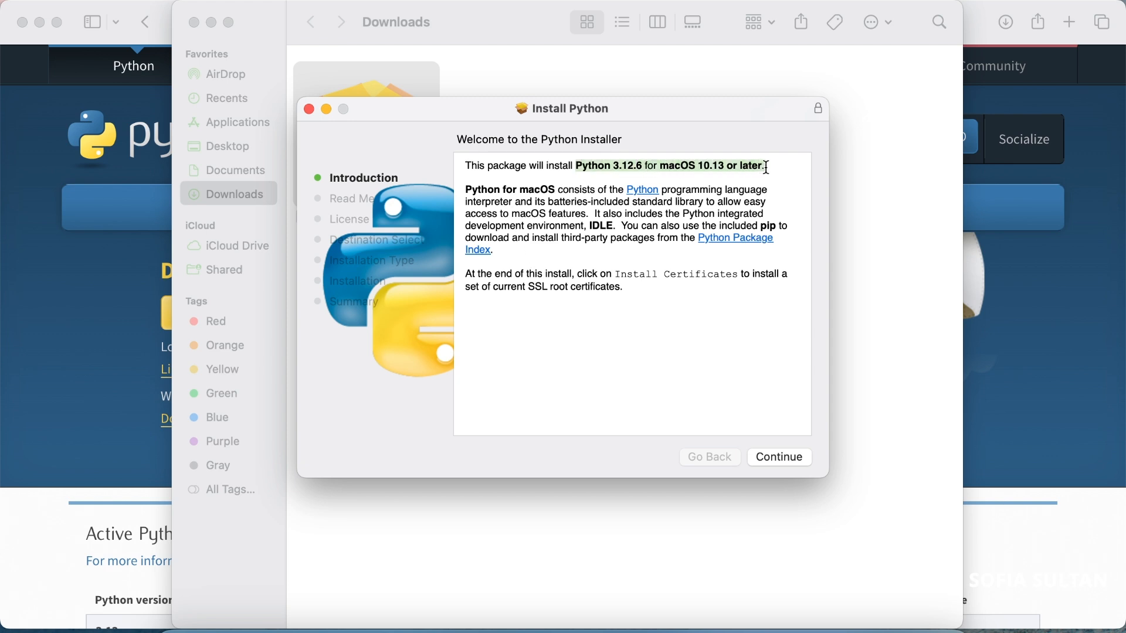
click(613, 334)
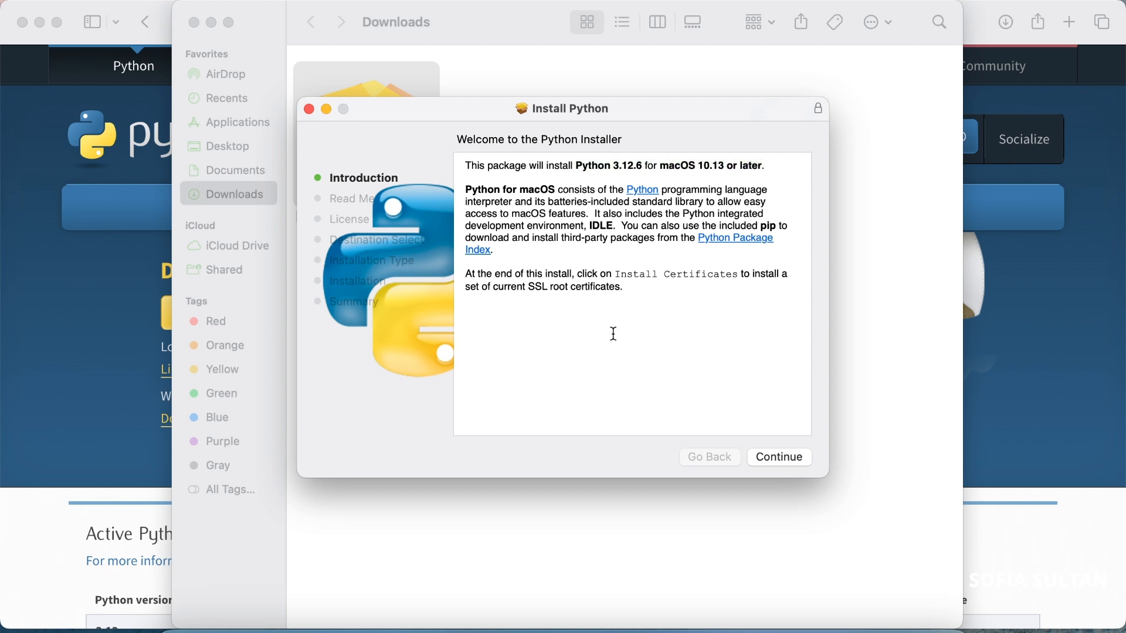
click(773, 455)
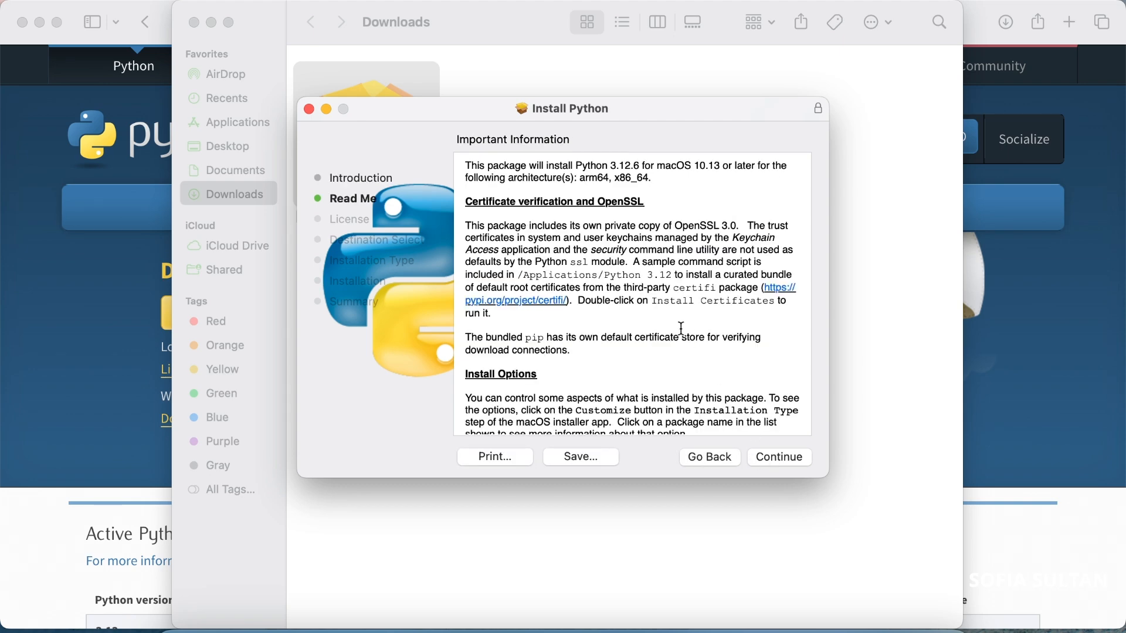
scroll(682, 329, down, 10)
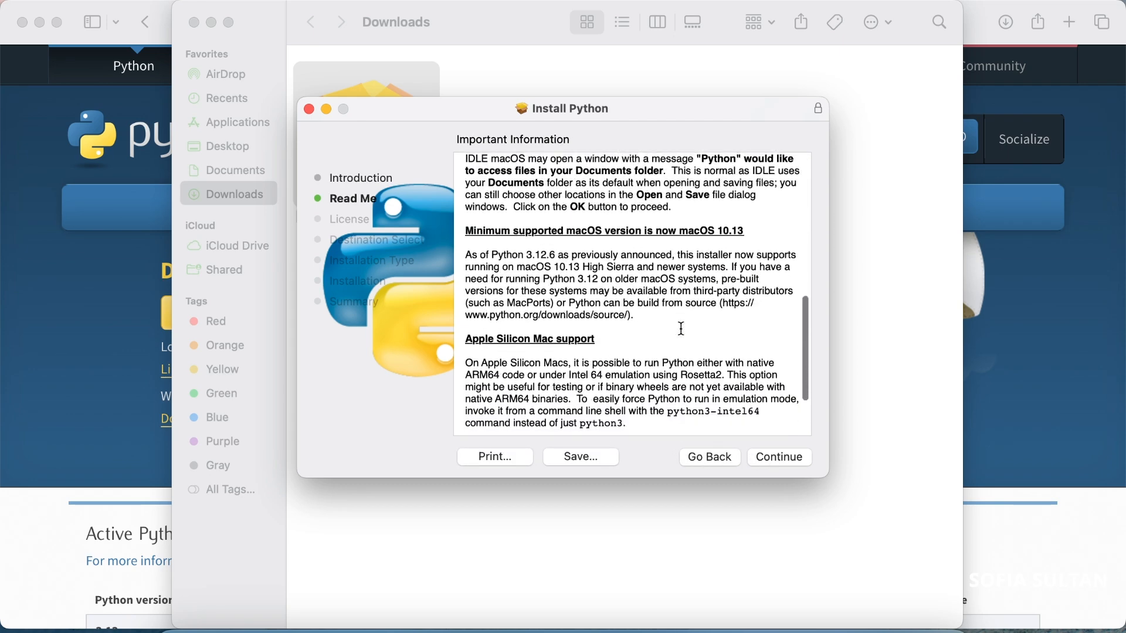
scroll(681, 328, down, 3)
scroll(569, 240, up, 1)
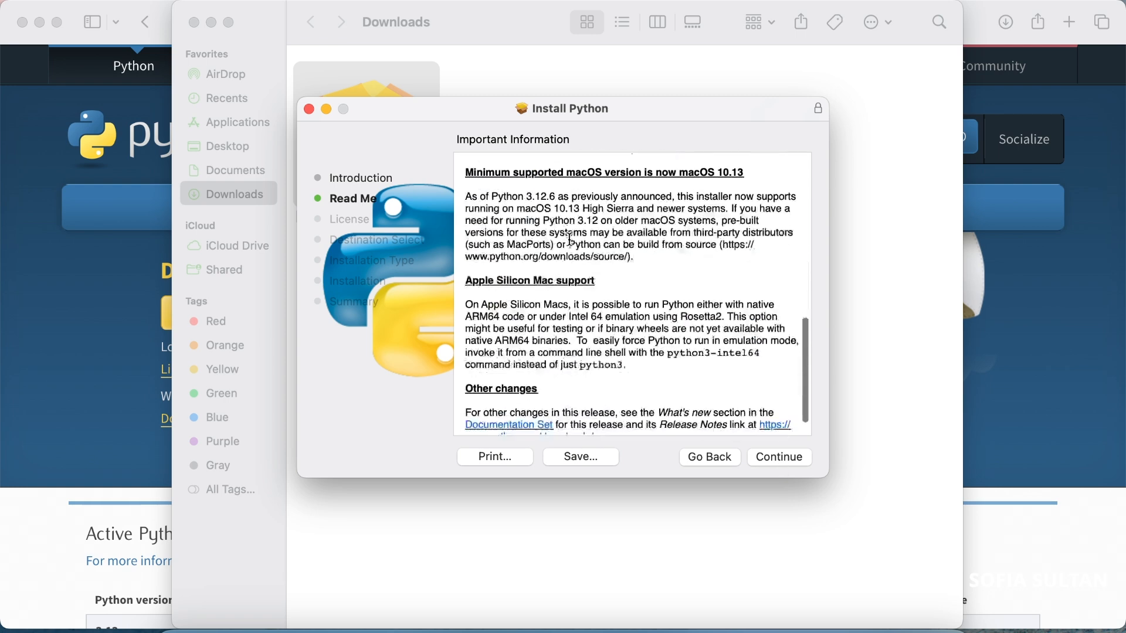
scroll(569, 239, down, 1)
click(790, 458)
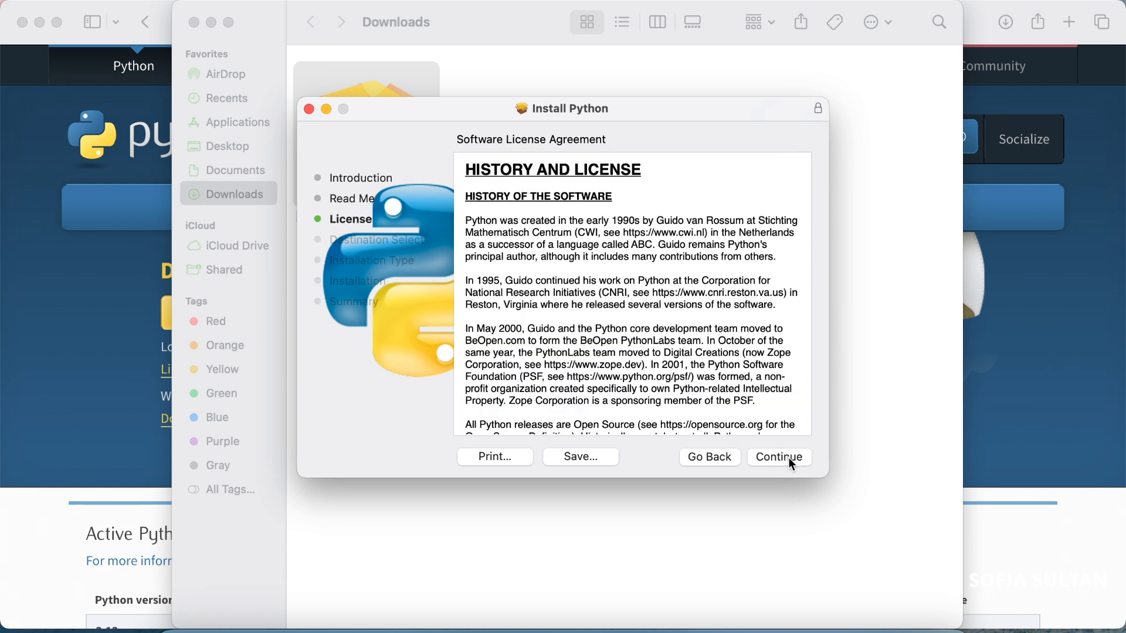
click(771, 455)
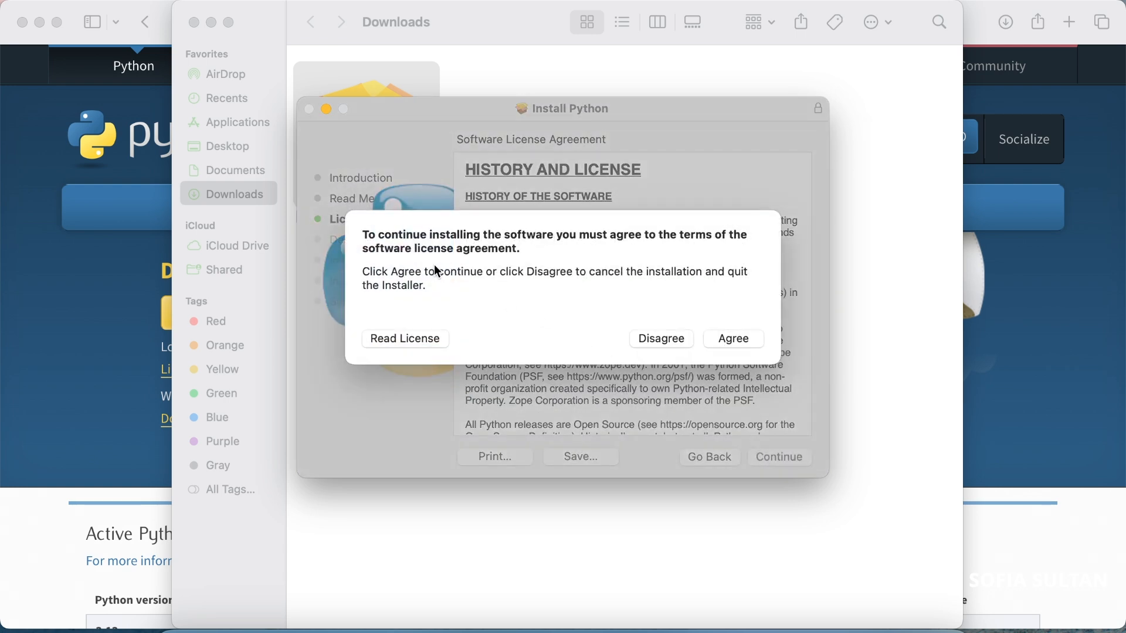
click(743, 338)
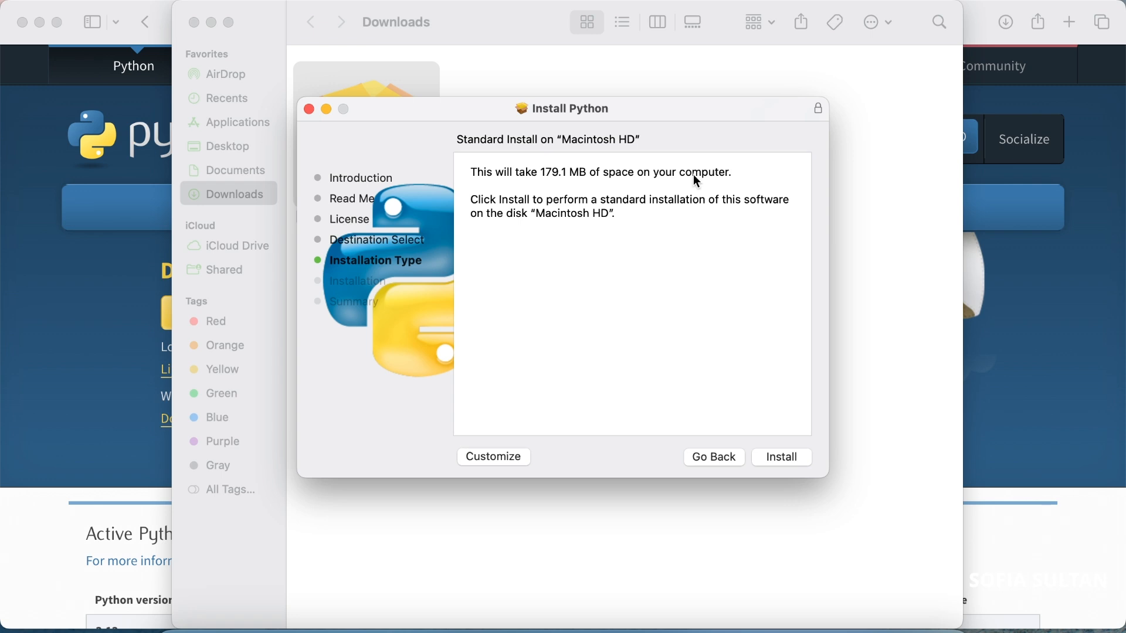
Start the standard Python installation on Macintosh HD and authorize it with the account password
click(780, 458)
text(****)
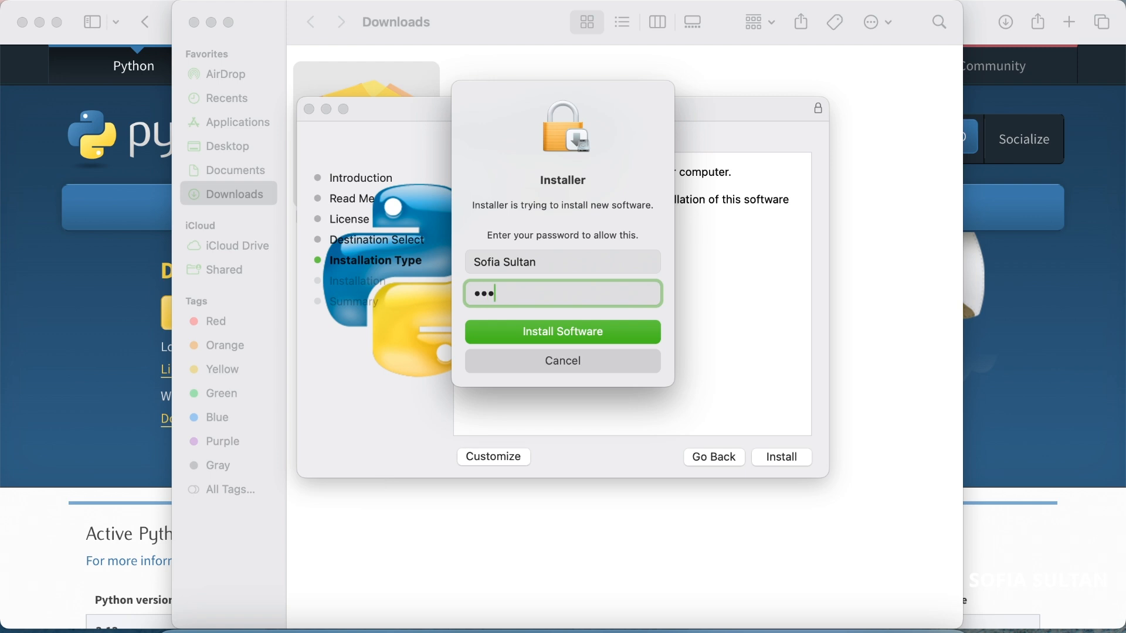
key(Return)
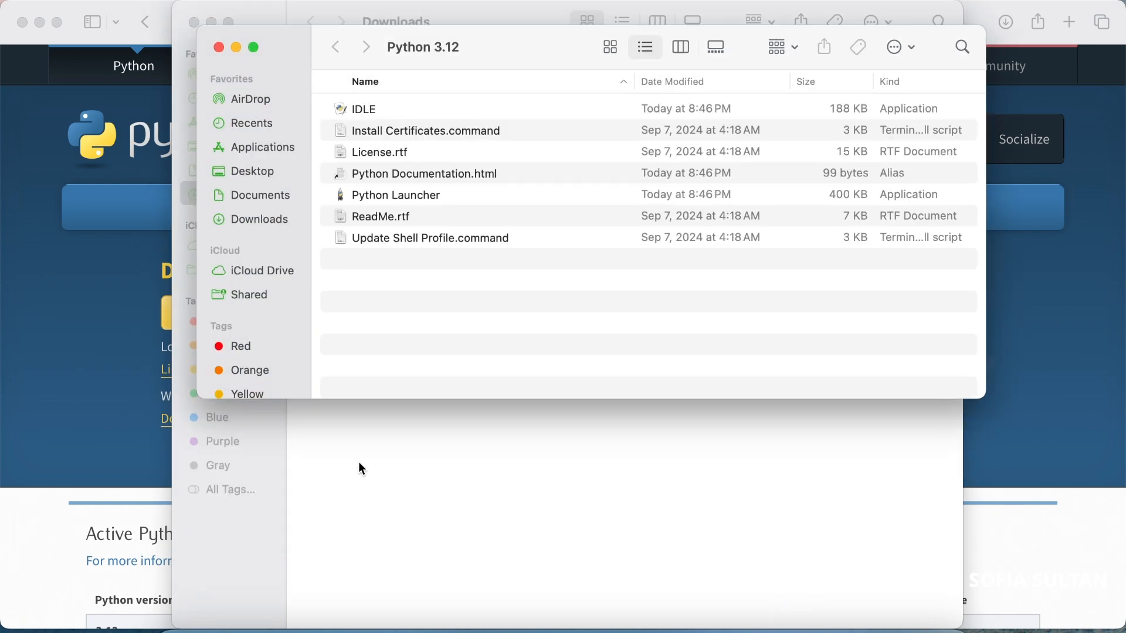
Close the finished Python installer, move its package to the Trash, and clear the open windows off the desktop
click(219, 47)
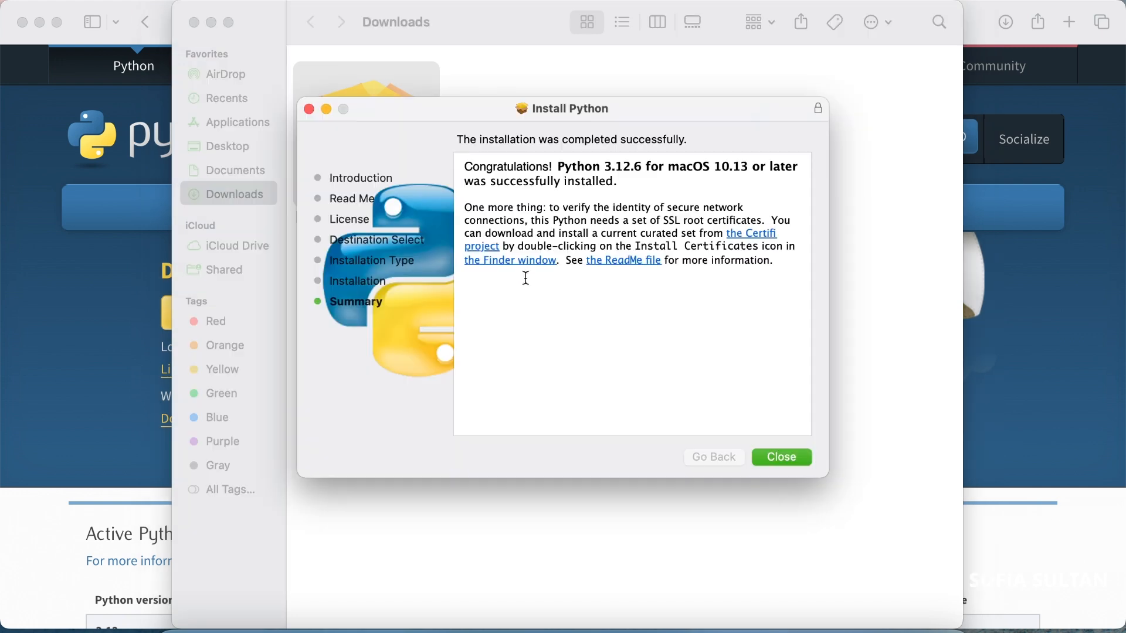
click(786, 460)
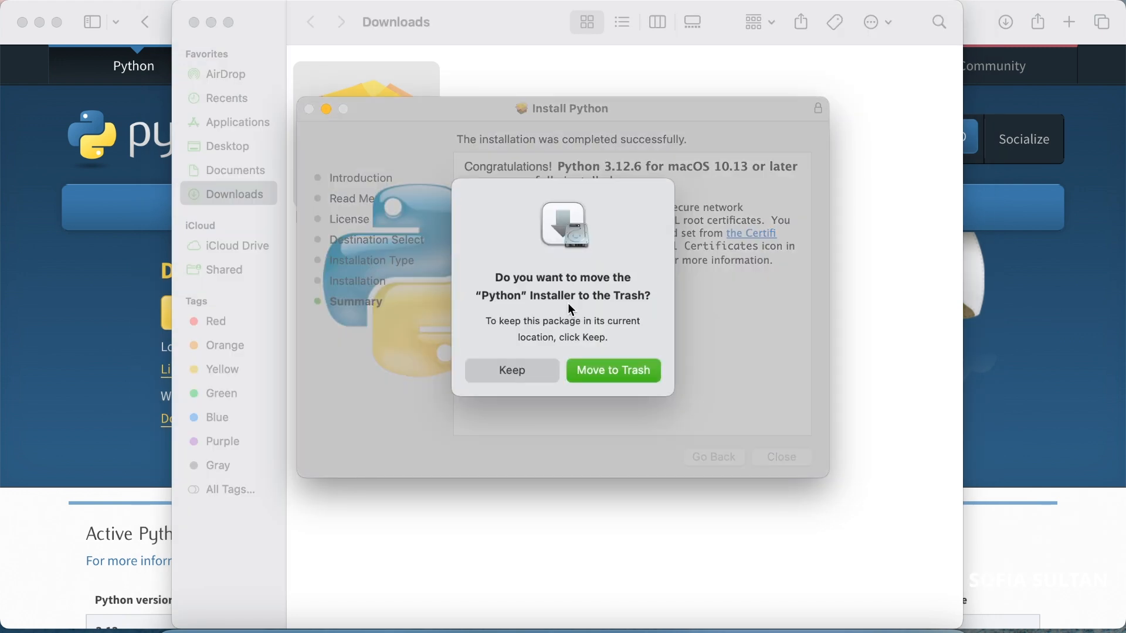
click(614, 370)
click(194, 22)
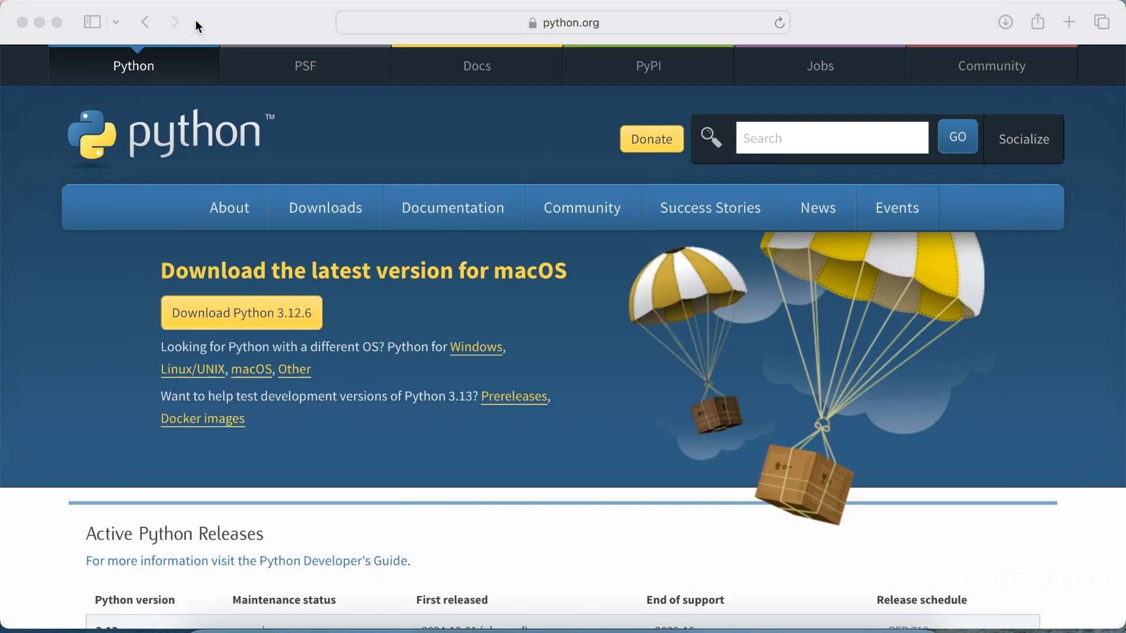
click(39, 21)
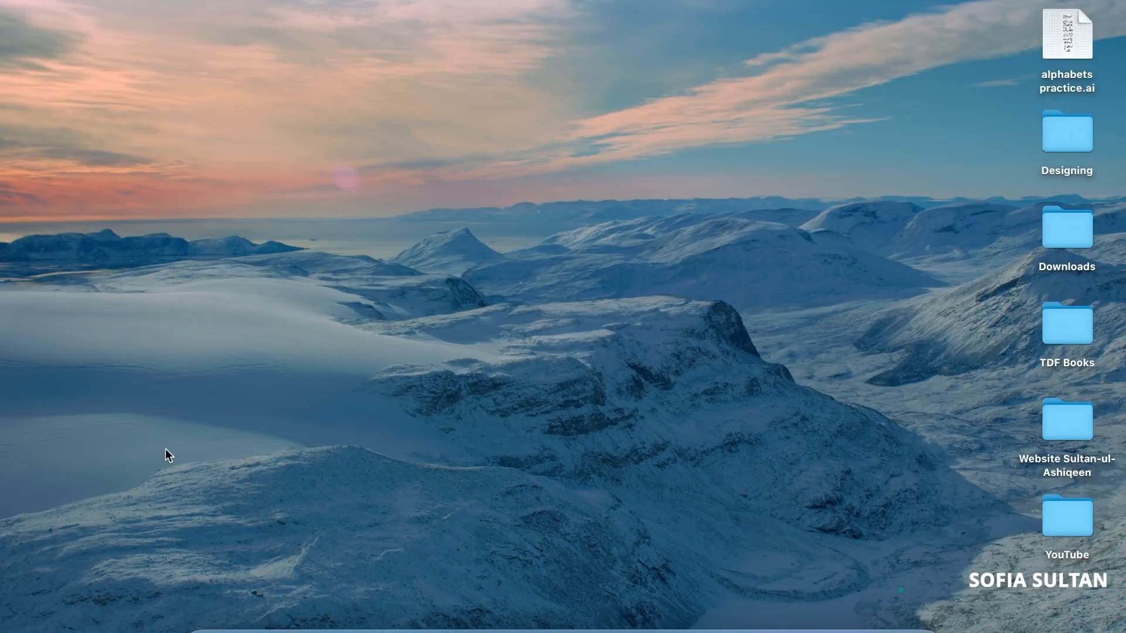
Return to Safari, go from the "install pycharm" results through the Install PyCharm guide to the download page, and accept all cookies
click(273, 629)
click(332, 623)
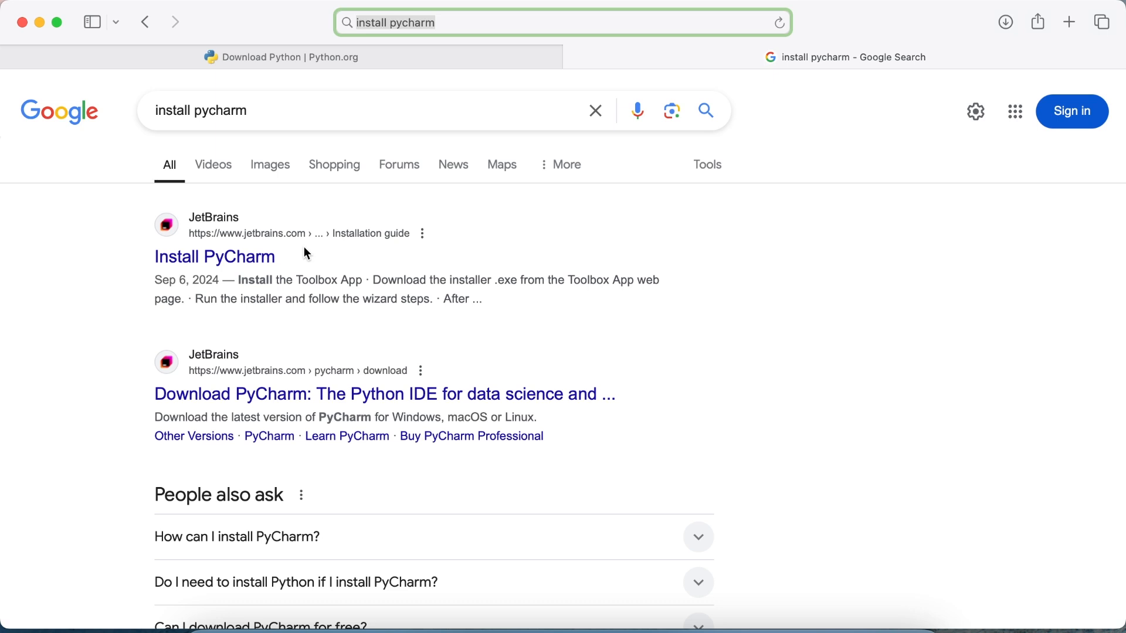
click(235, 258)
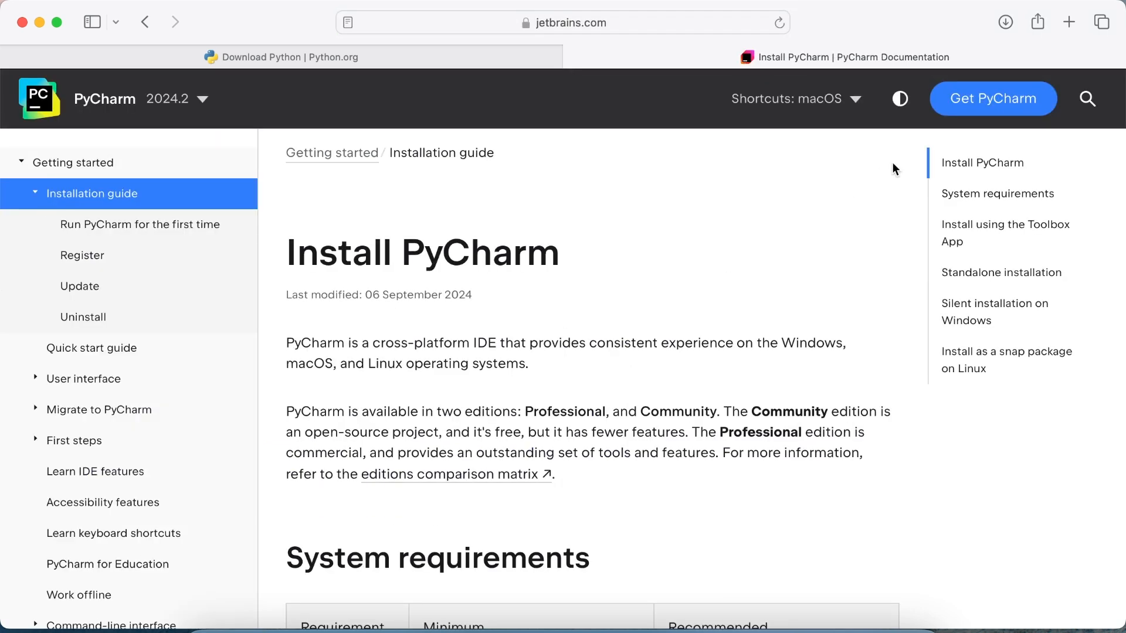
click(1009, 103)
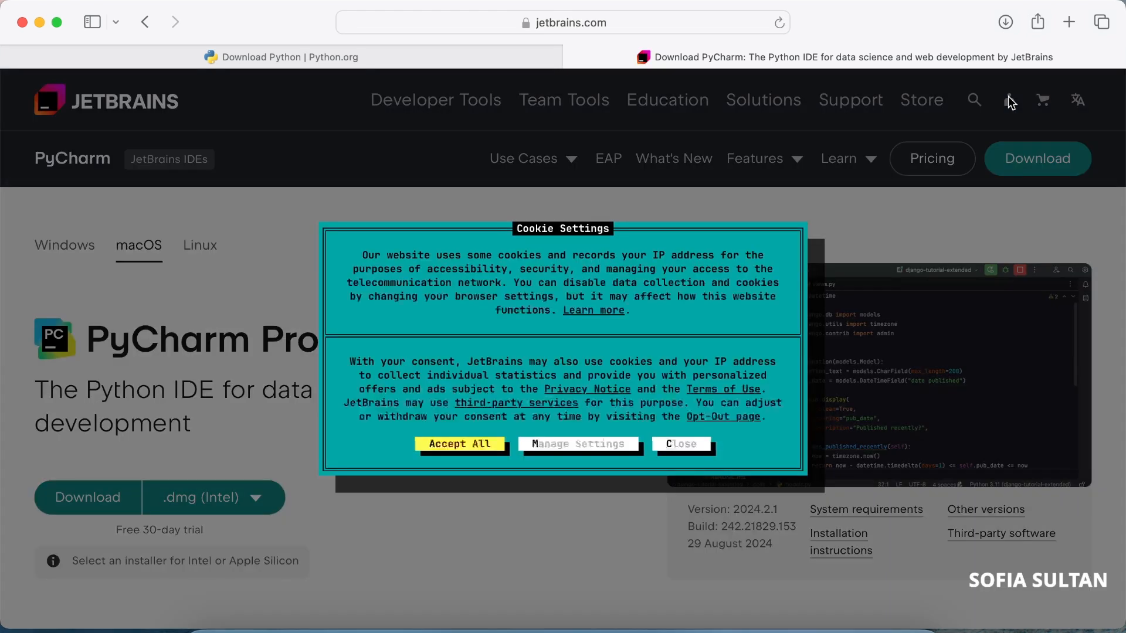
click(479, 447)
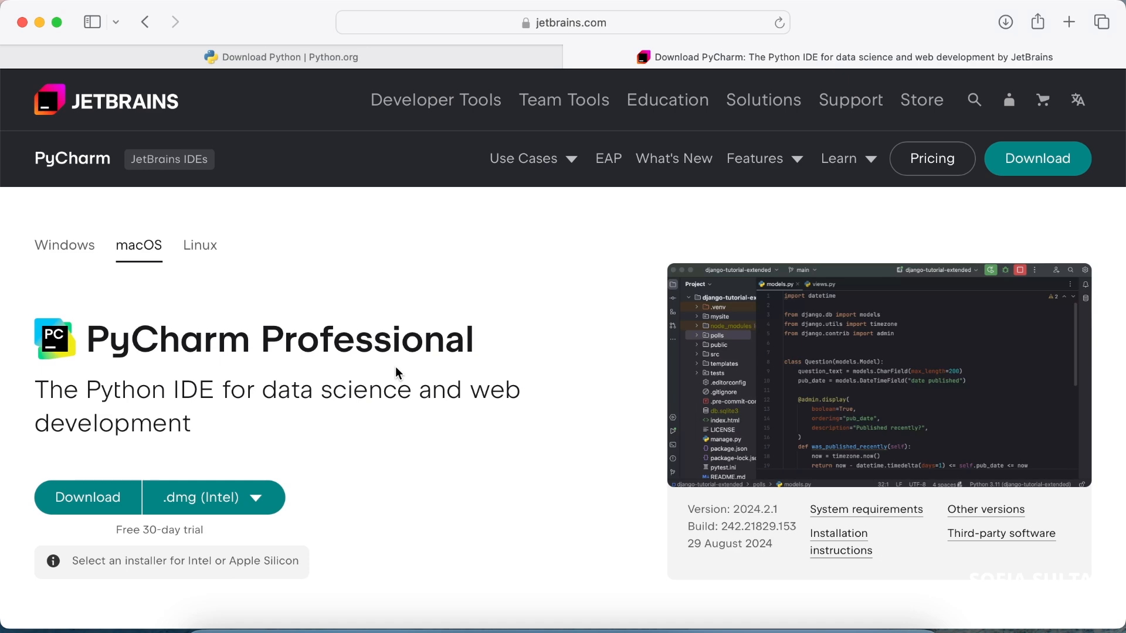
Download the free PyCharm Community Edition as the .dmg (Apple Silicon) installer
scroll(395, 368, down, 10)
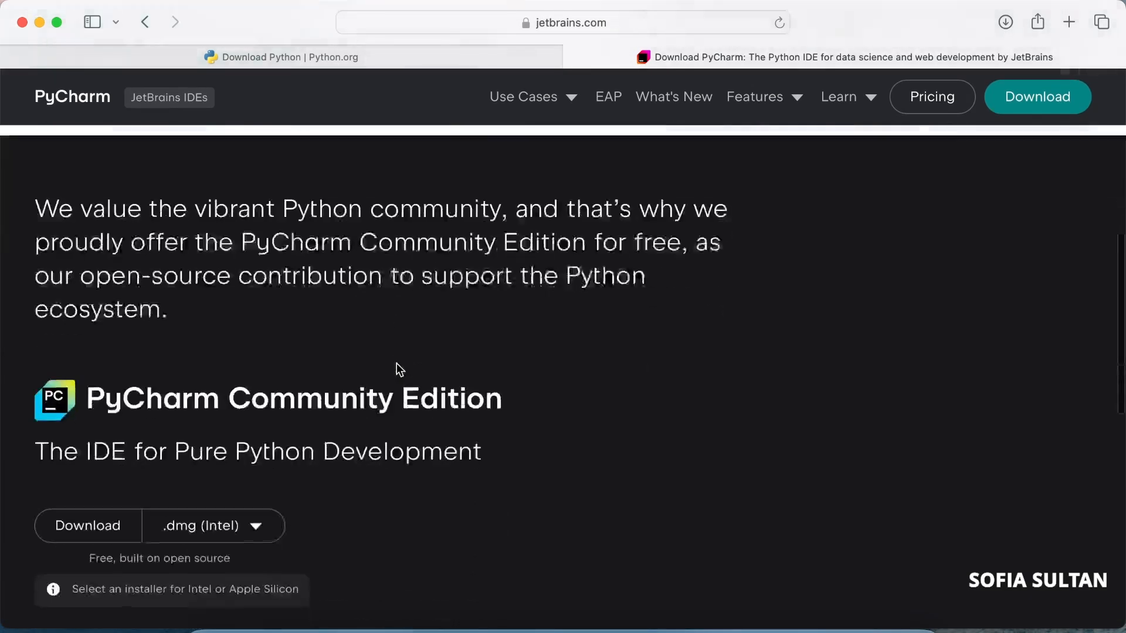
scroll(397, 367, down, 2)
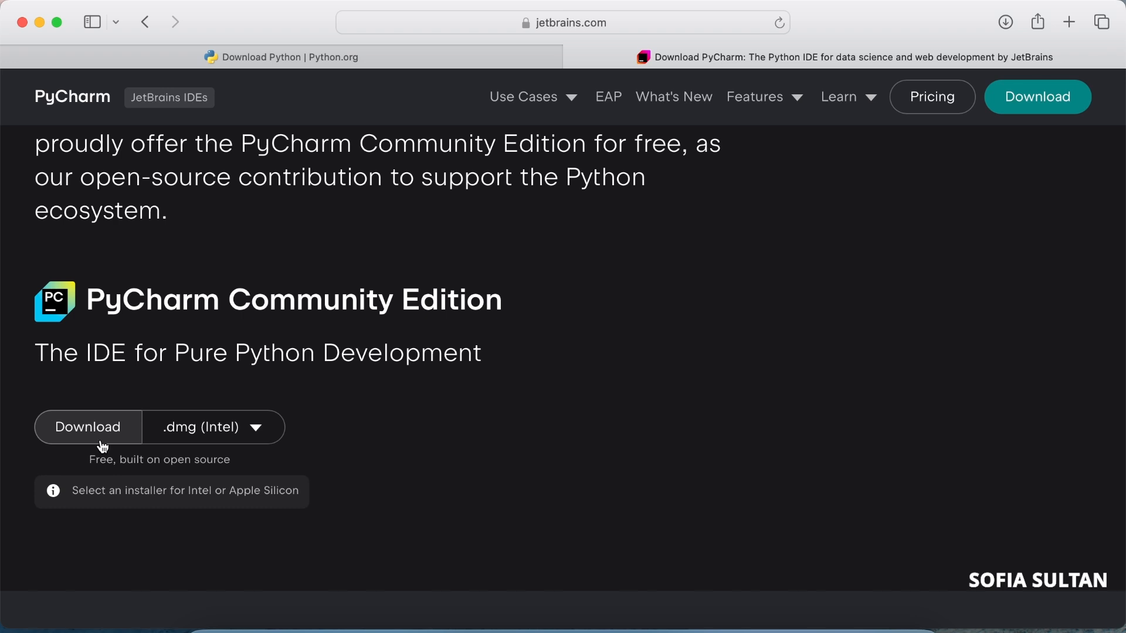
click(260, 431)
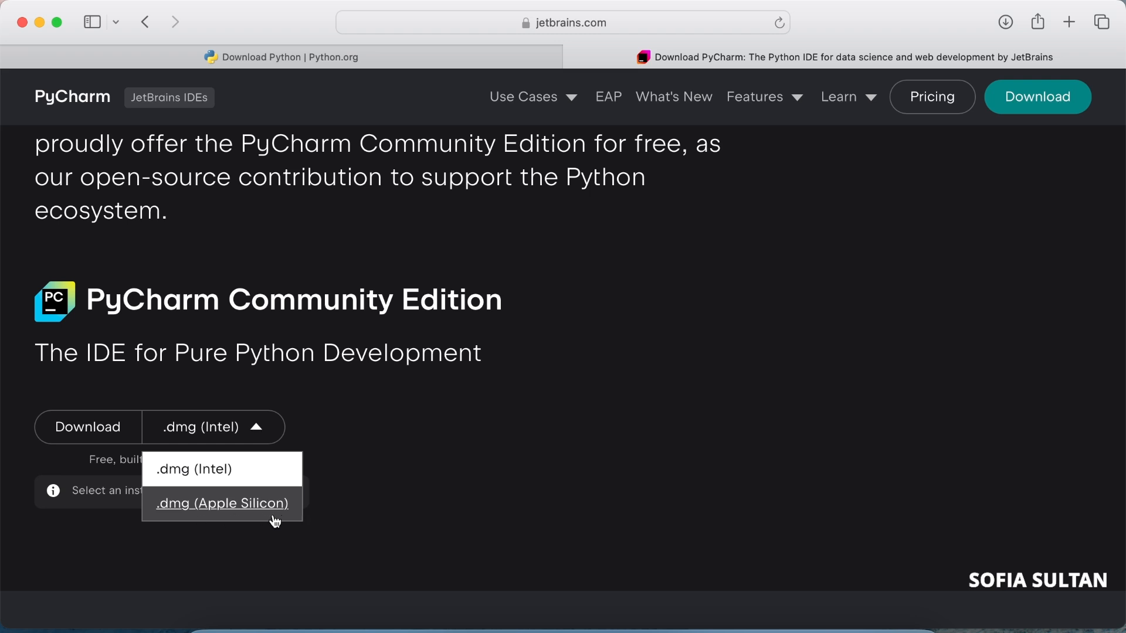
click(235, 508)
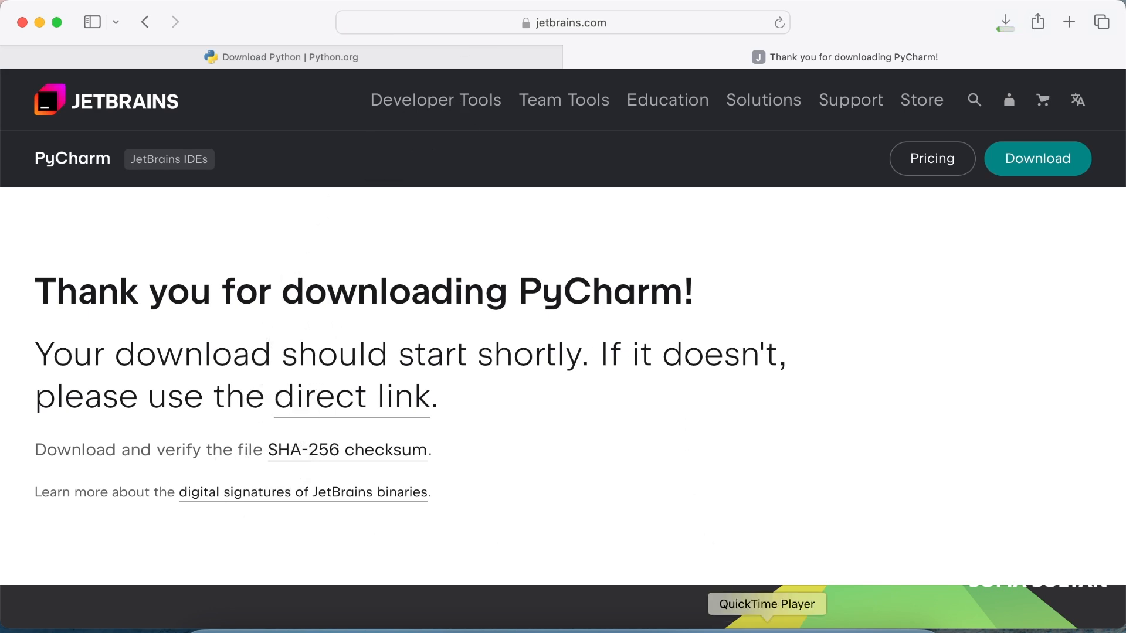
Open the downloaded PyCharm Community disk image from the Downloads folder and minimize the windows around it
click(854, 622)
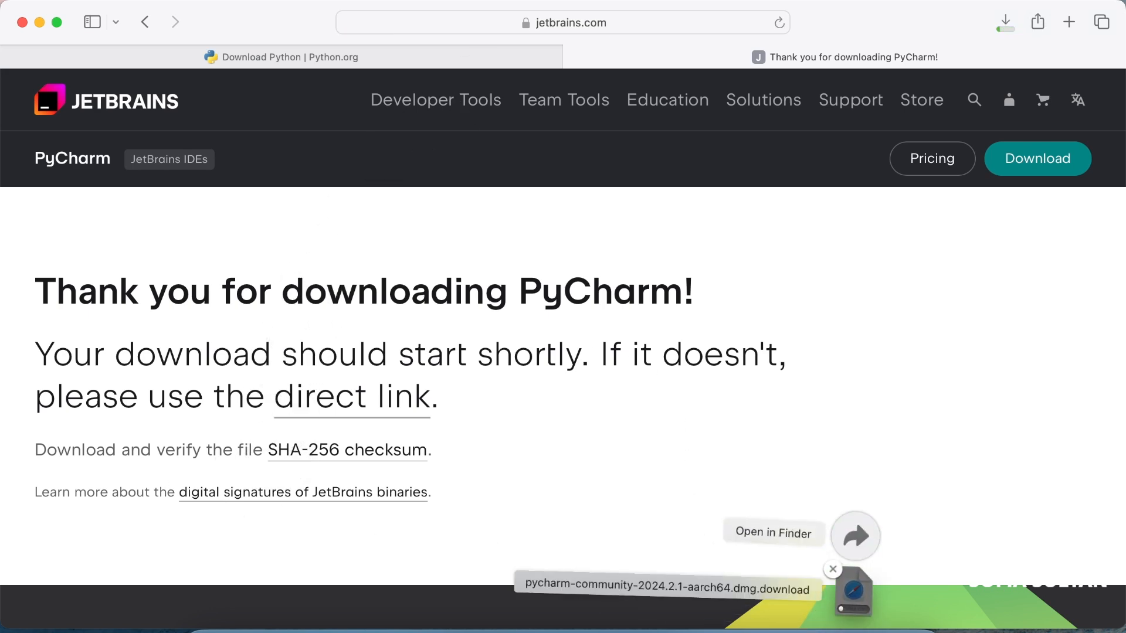
click(859, 547)
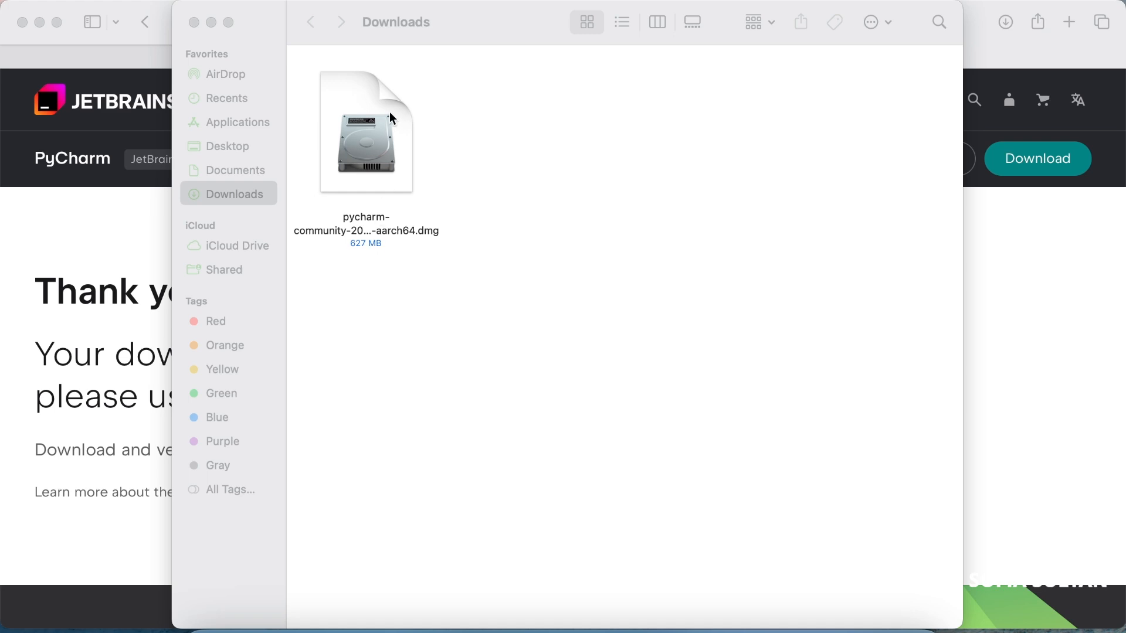
double_click(375, 132)
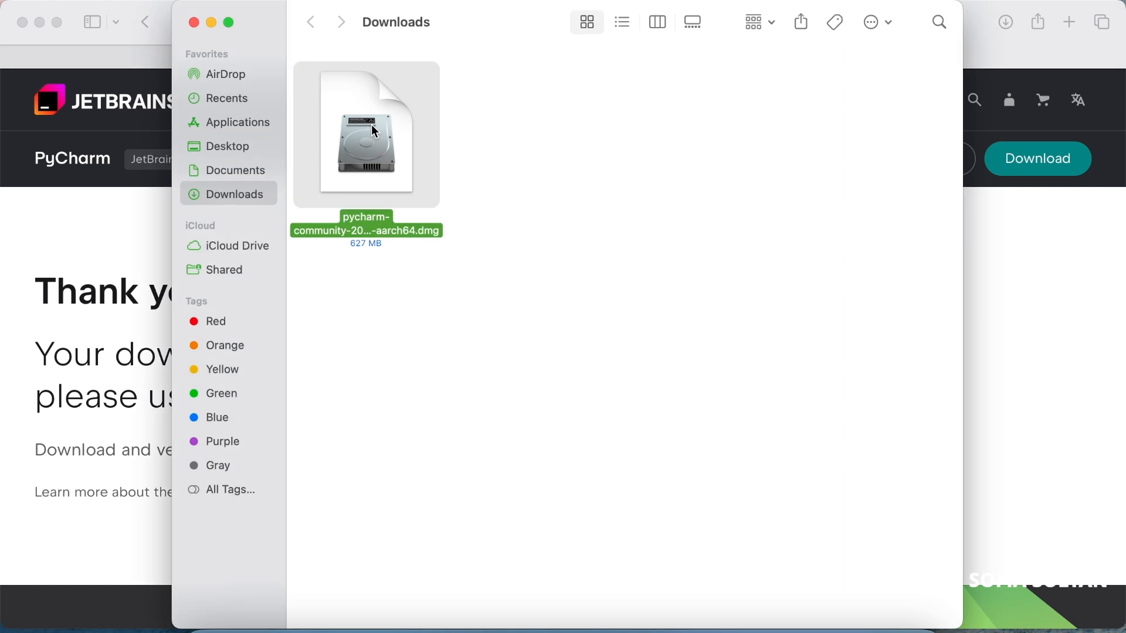
click(209, 19)
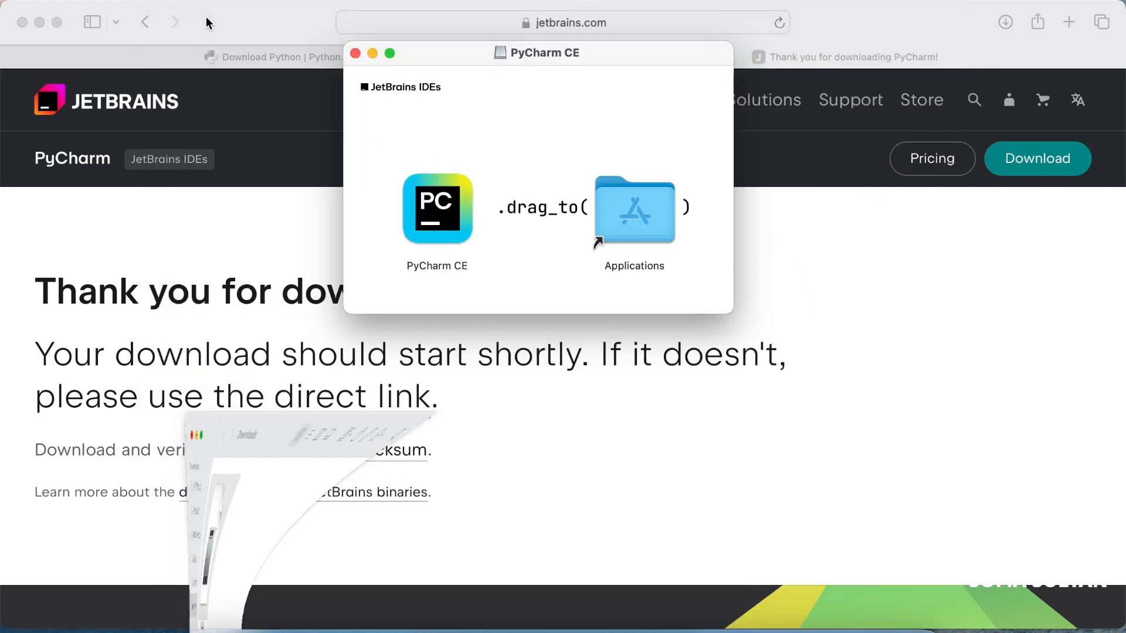
click(39, 22)
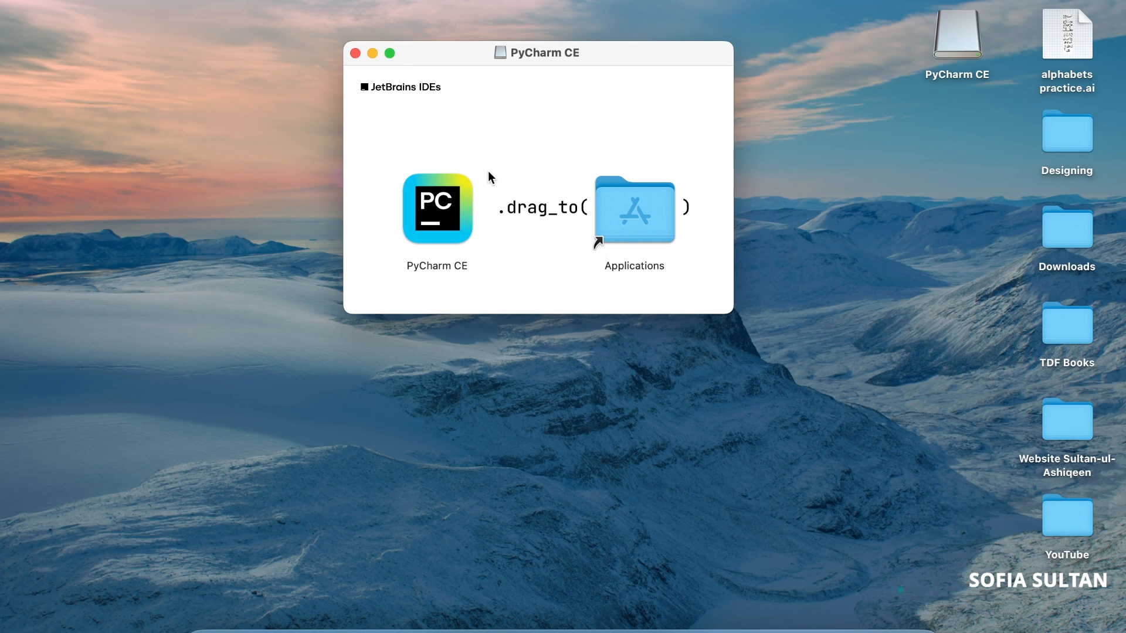
Copy PyCharm CE from the disk image into the Applications folder and locate it there
click(429, 200)
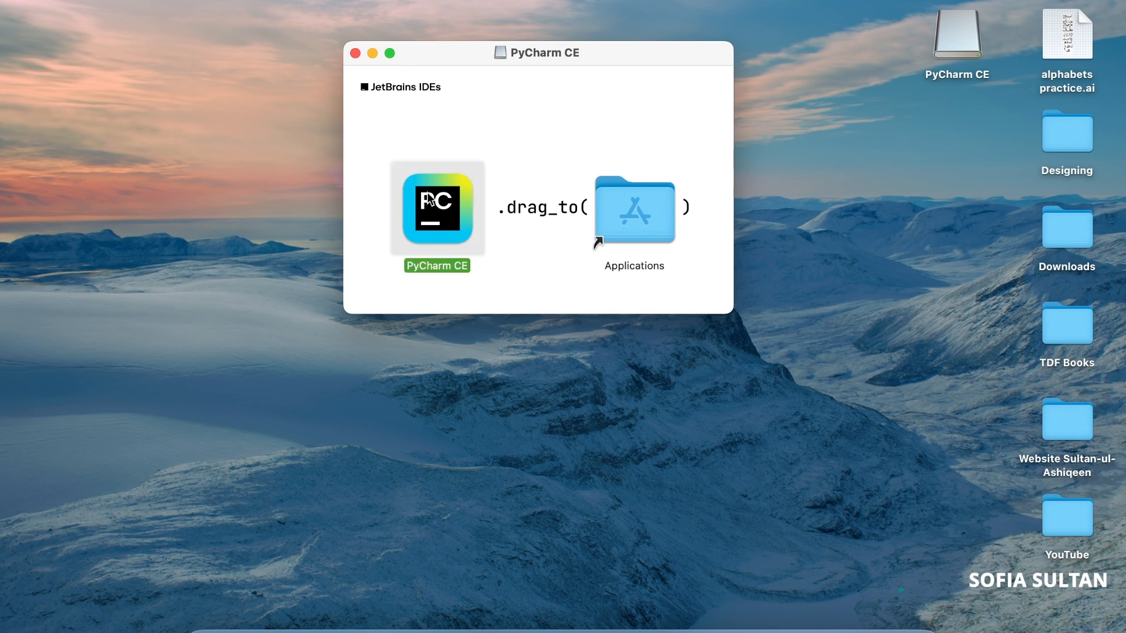
drag(429, 201, 624, 193)
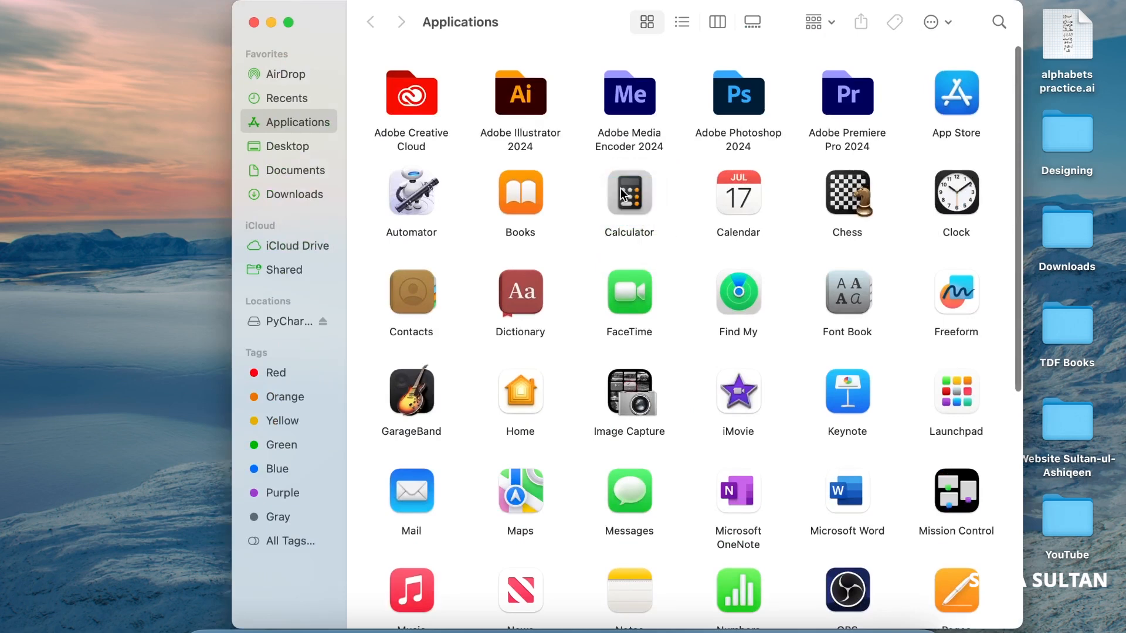
scroll(892, 347, down, 6)
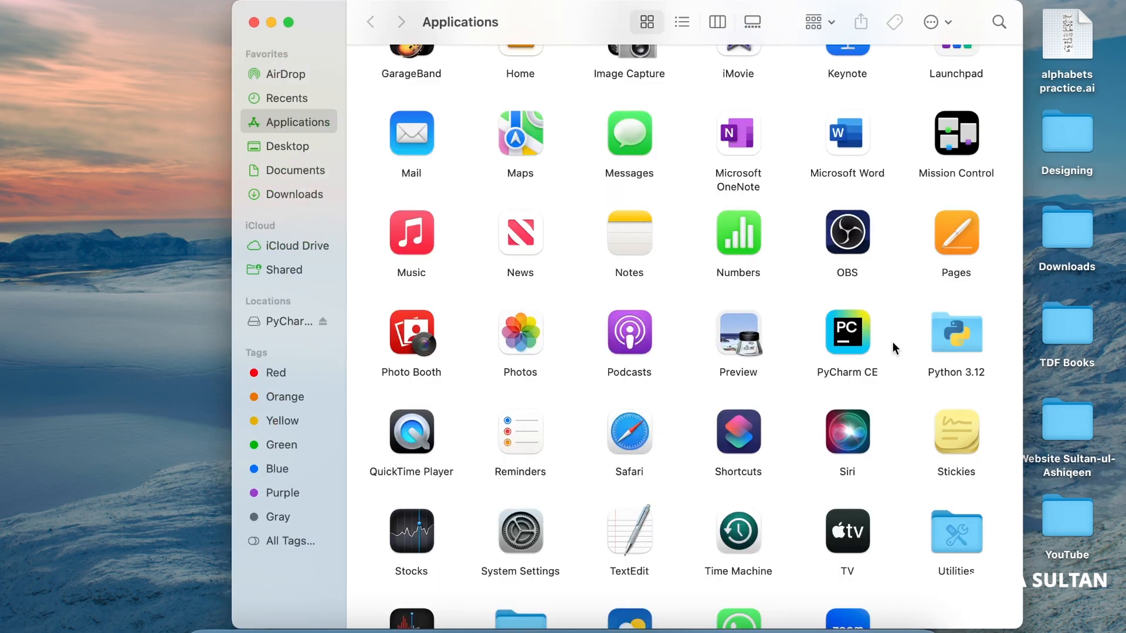
Launch PyCharm CE from the Applications folder and allow the app downloaded from the Internet to open
double_click(843, 340)
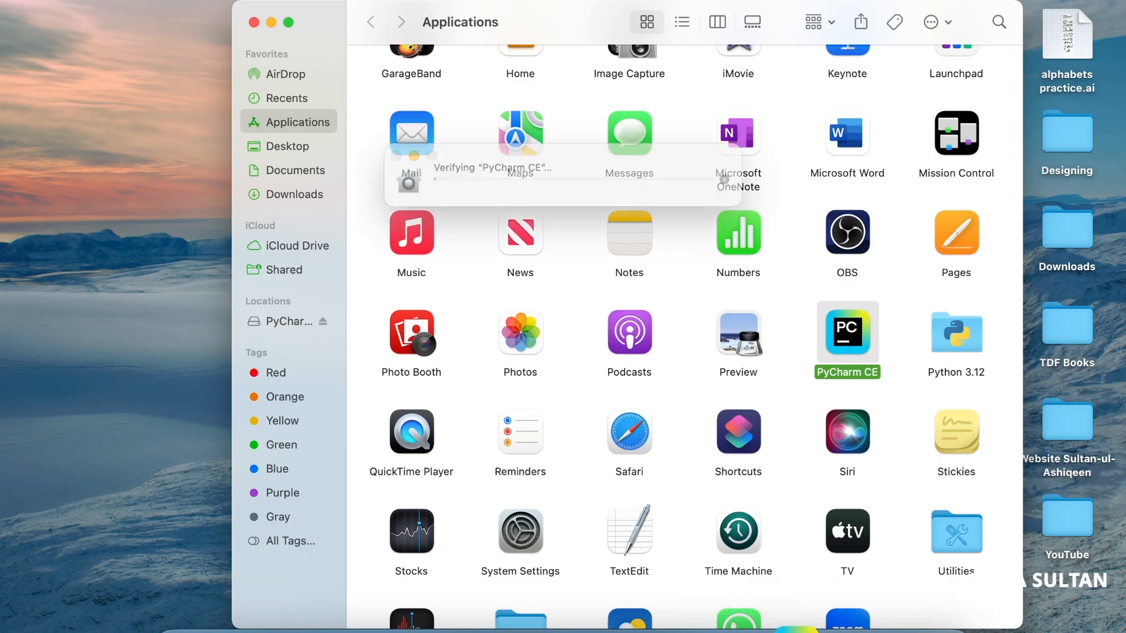
click(269, 22)
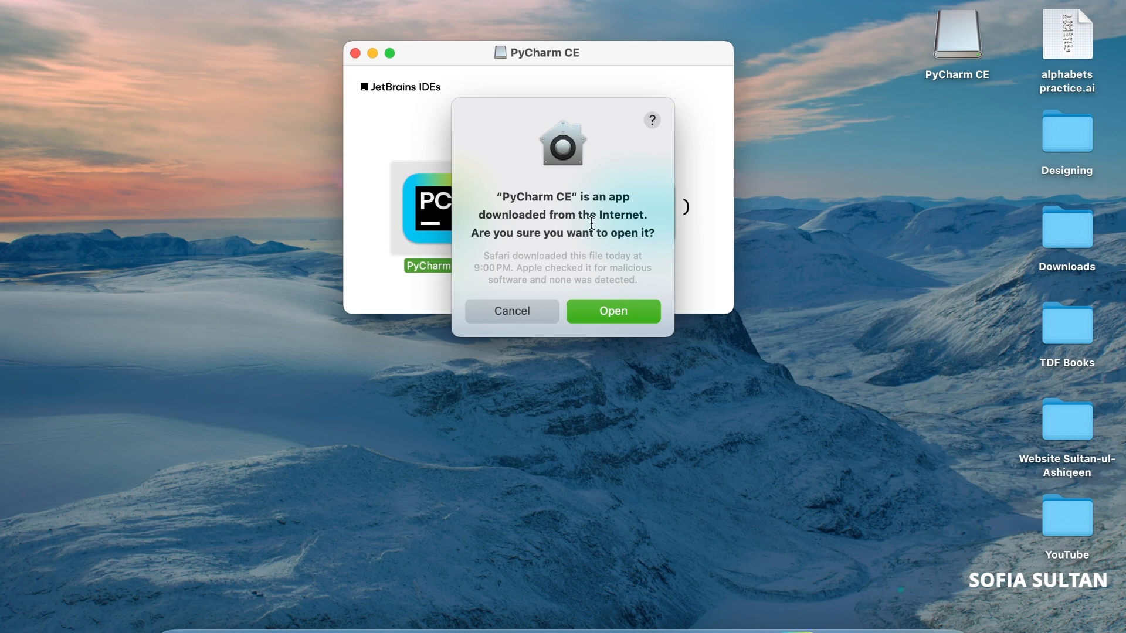
click(613, 315)
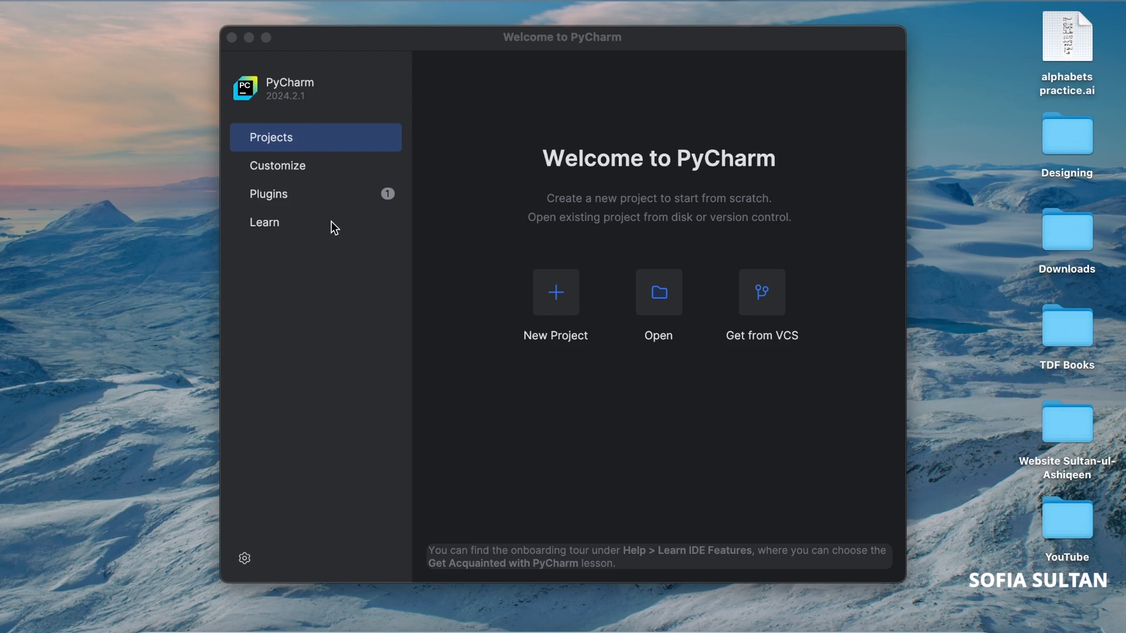
Look through the Learn, Plugins and Customize pages of the PyCharm welcome window
click(265, 226)
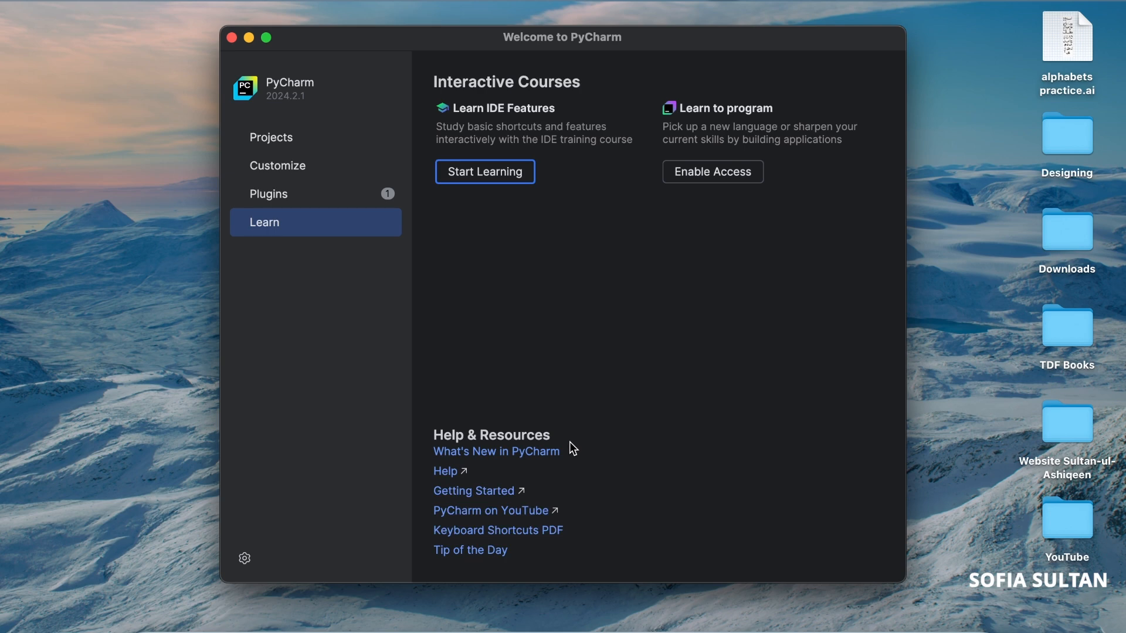
click(271, 198)
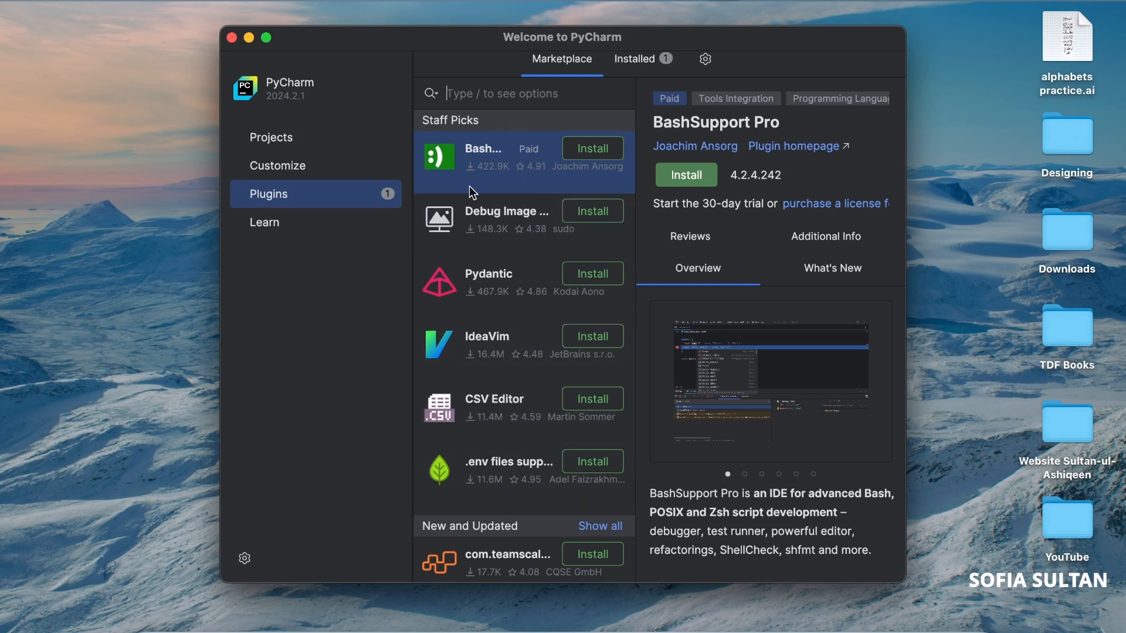
click(306, 162)
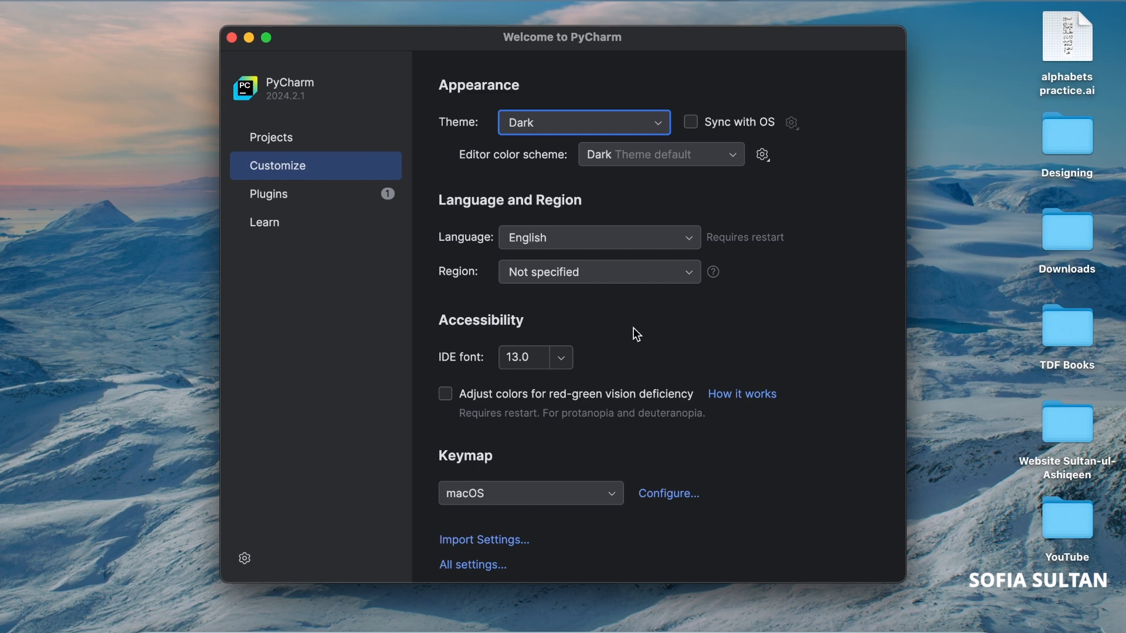
Try the Light theme and switch the theme back to Dark
click(594, 123)
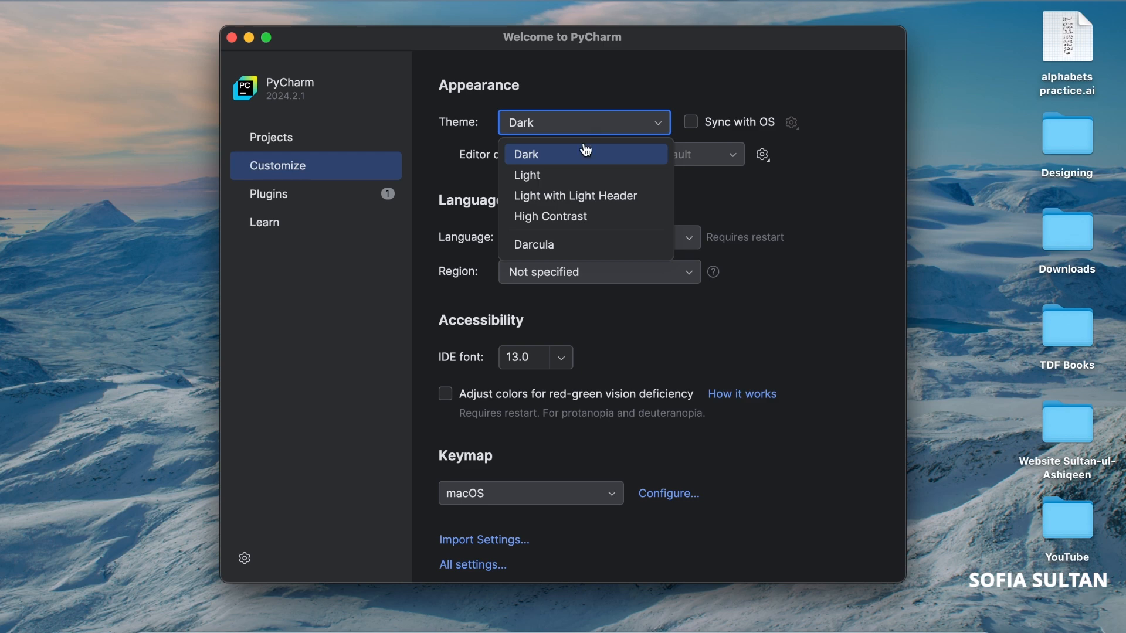
click(574, 176)
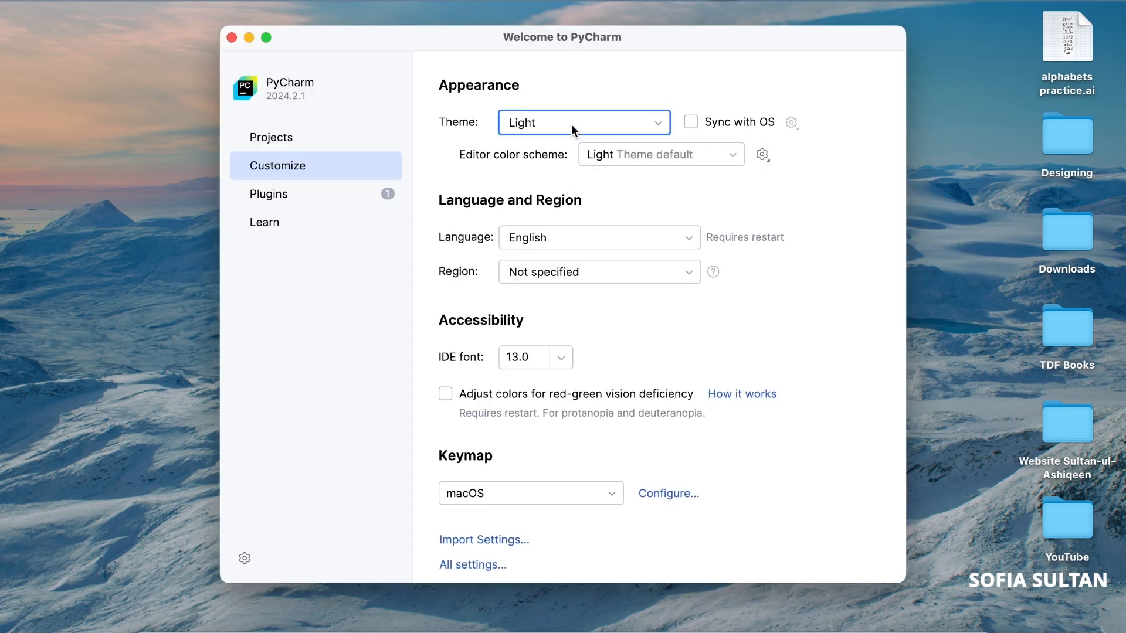
click(572, 124)
click(564, 153)
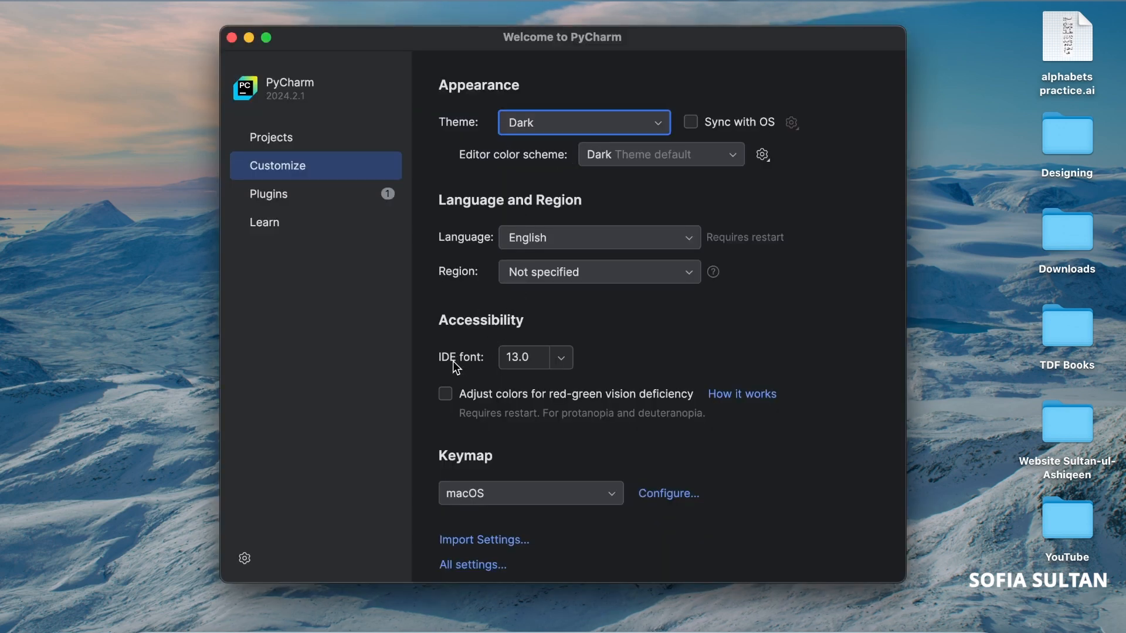
Check the available IDE font sizes and keymap choices, keeping the macOS keymap
click(558, 369)
click(557, 368)
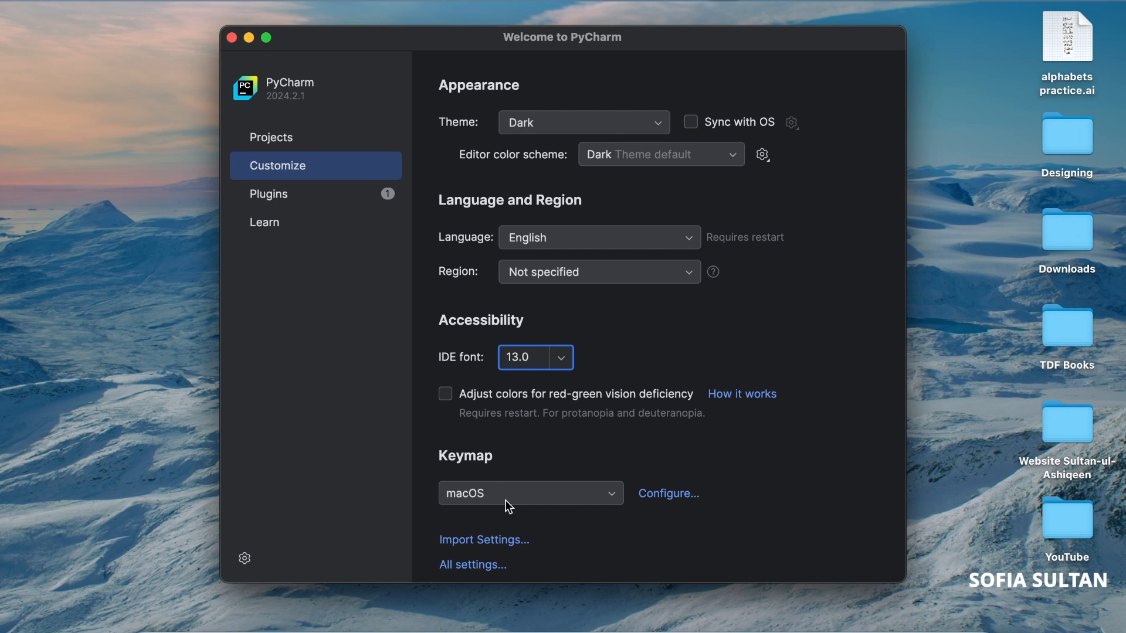
click(480, 501)
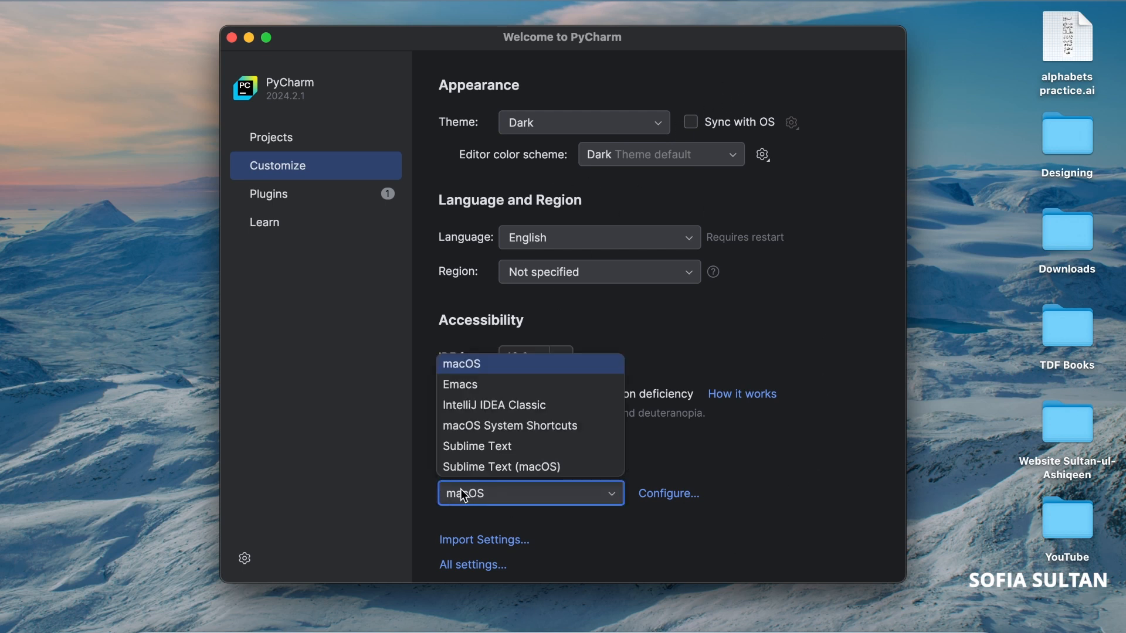
click(463, 496)
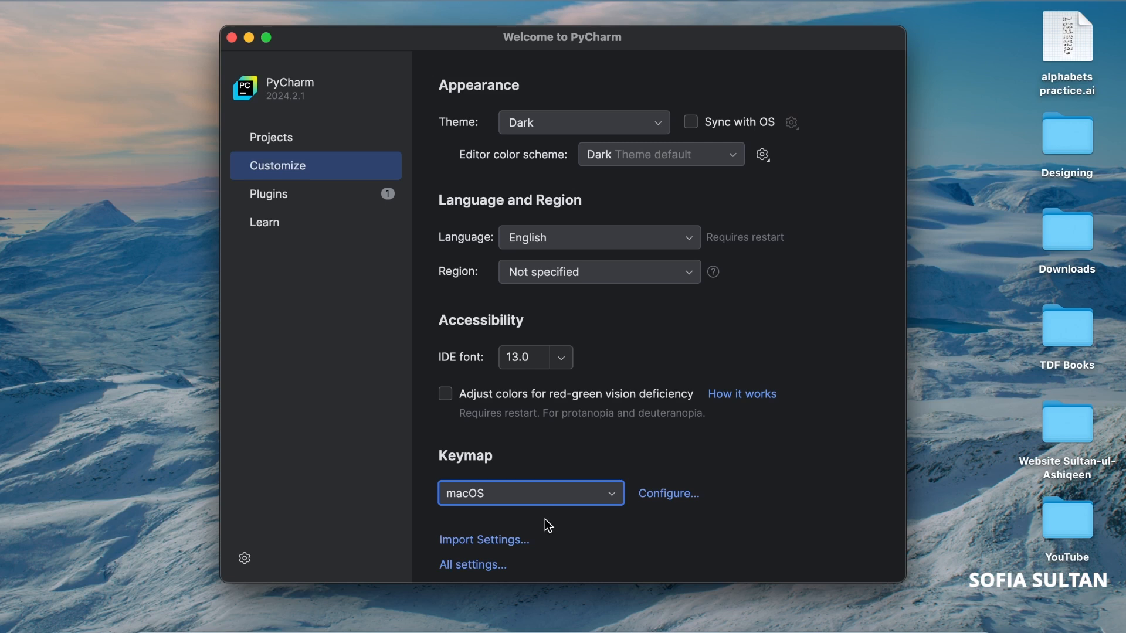
Create a Pure Python project named pythonProject in the PycharmProjects folder, with a project venv based on python3.12
click(268, 140)
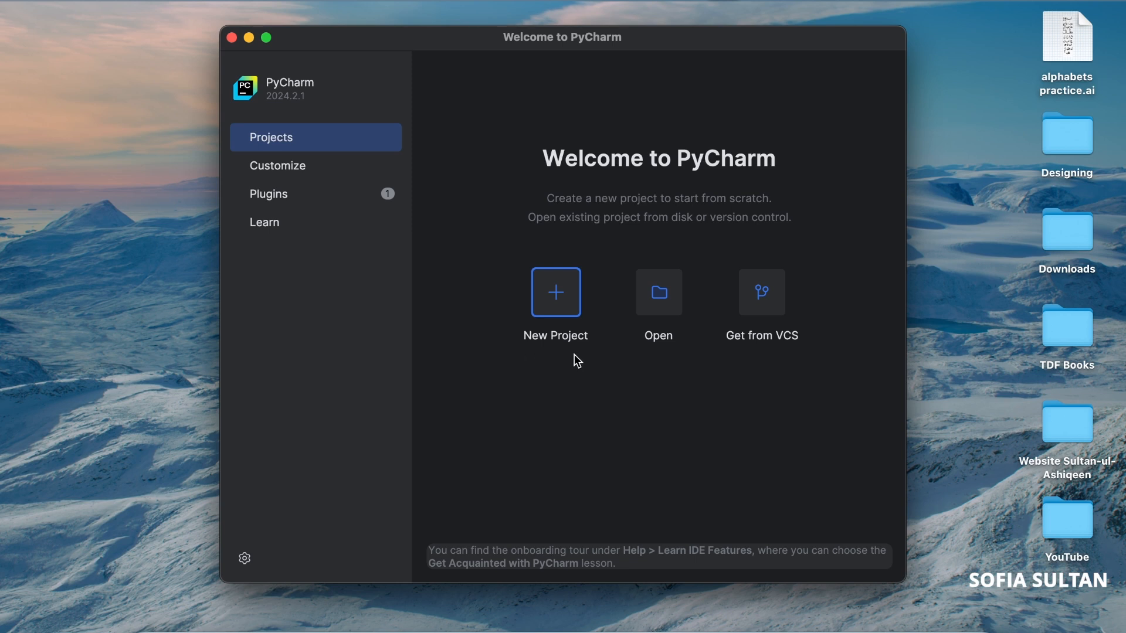
click(557, 300)
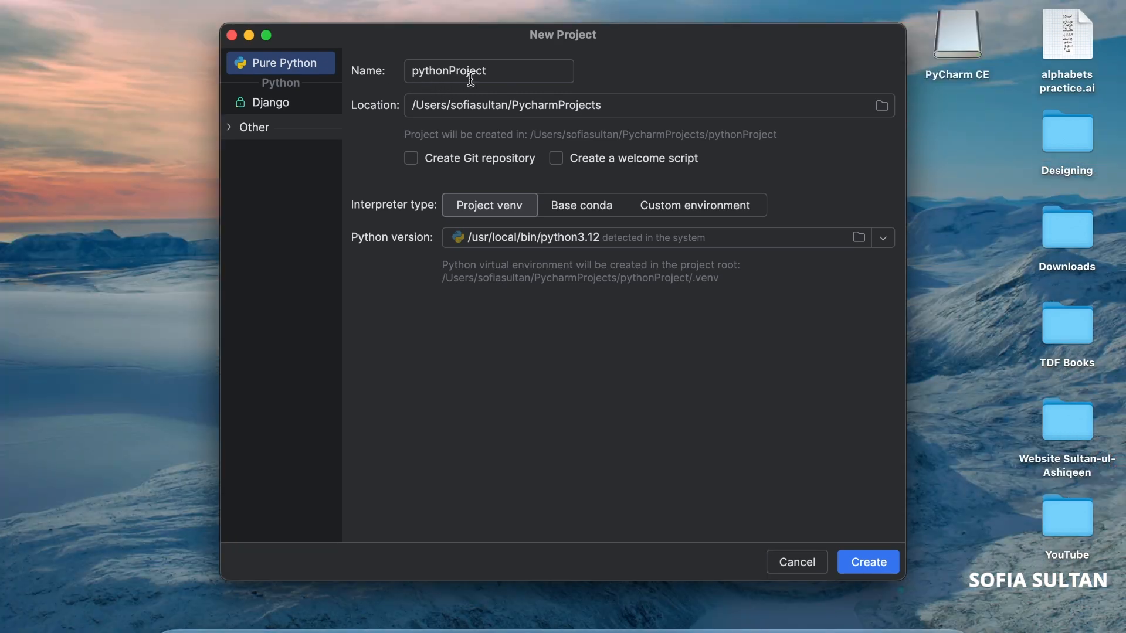
click(489, 72)
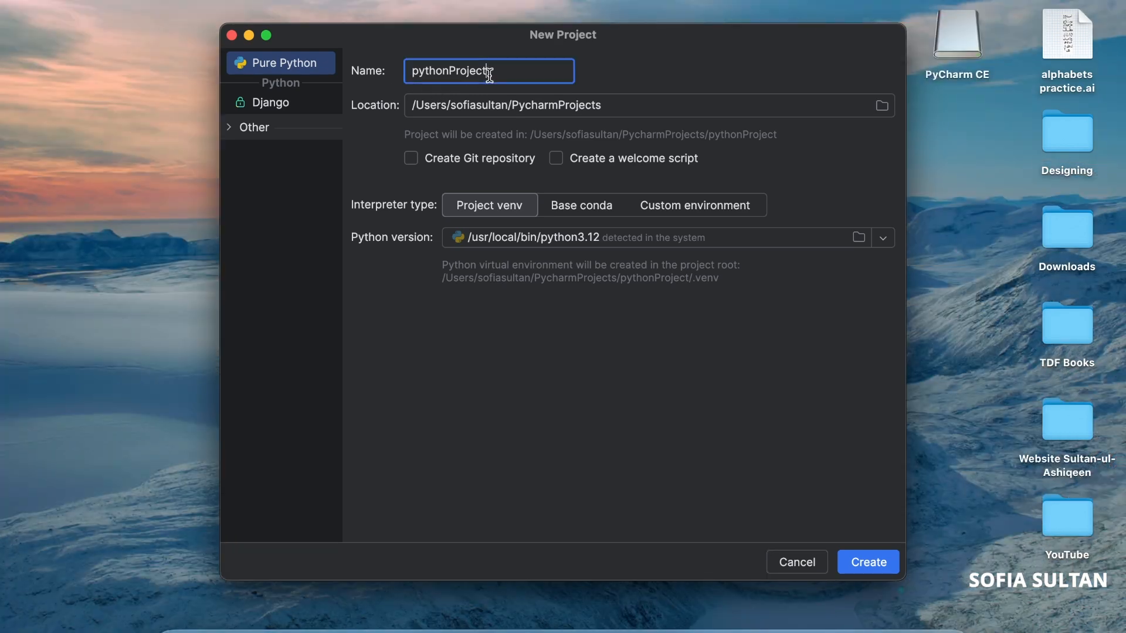
drag(410, 105, 622, 106)
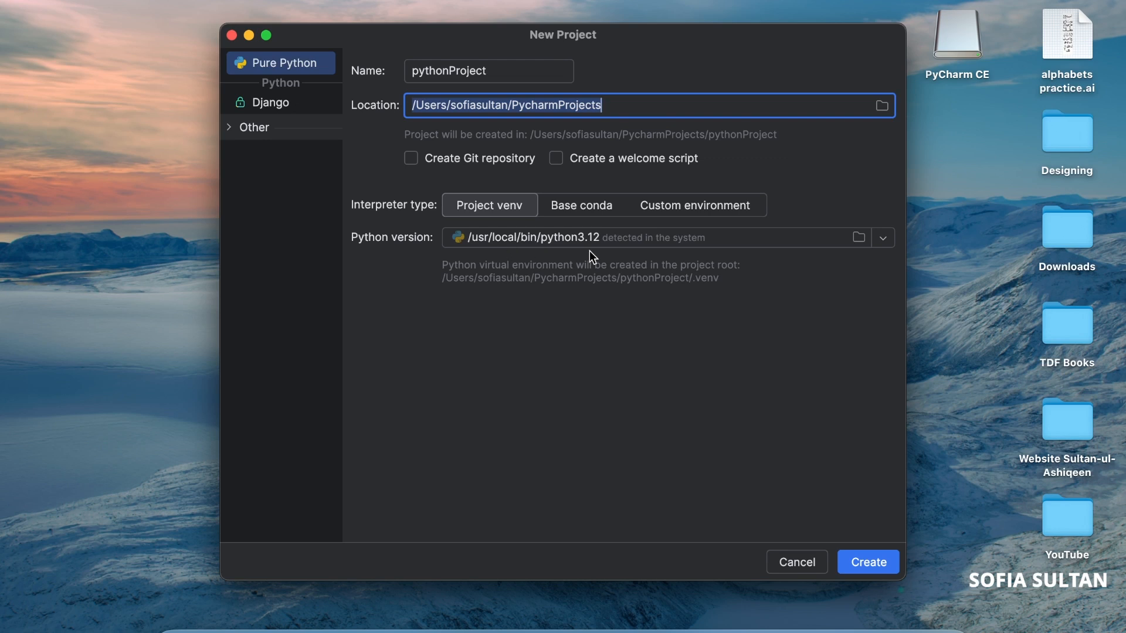
click(870, 562)
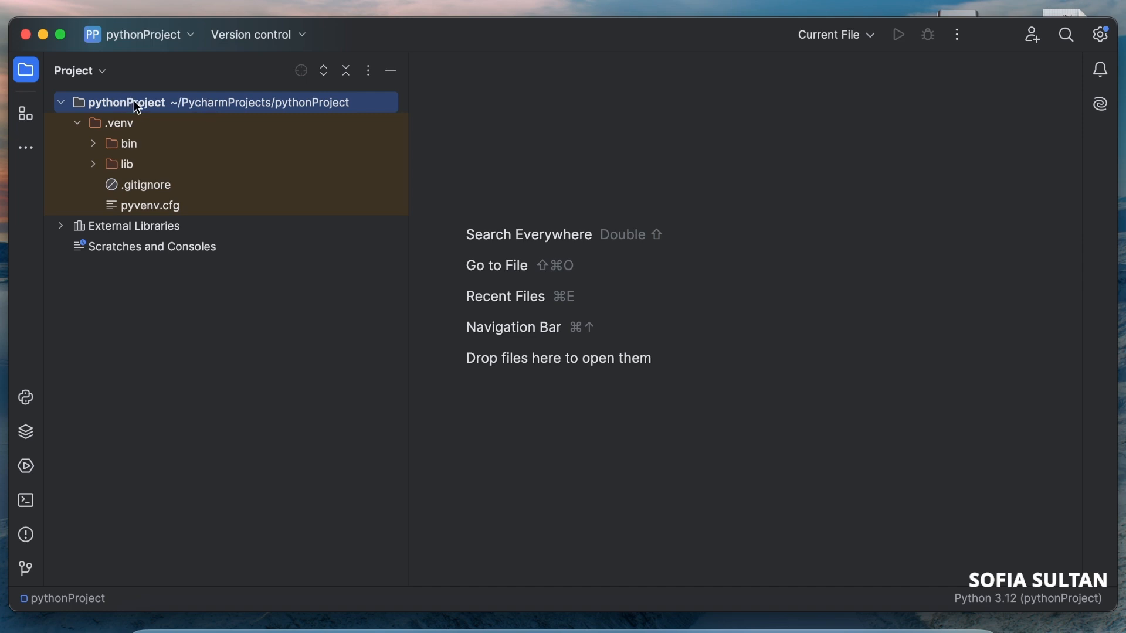
Add a new Python file named Hello_World.py to the pythonProject root folder
right_click(201, 105)
mouse_move(237, 113)
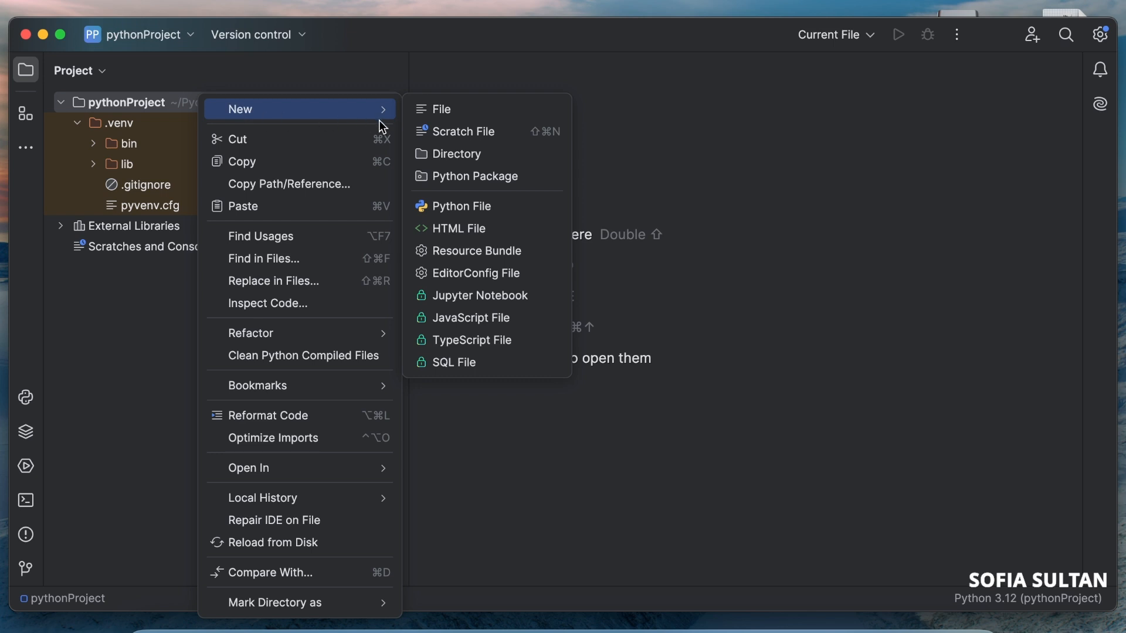
click(467, 206)
text(Hello)
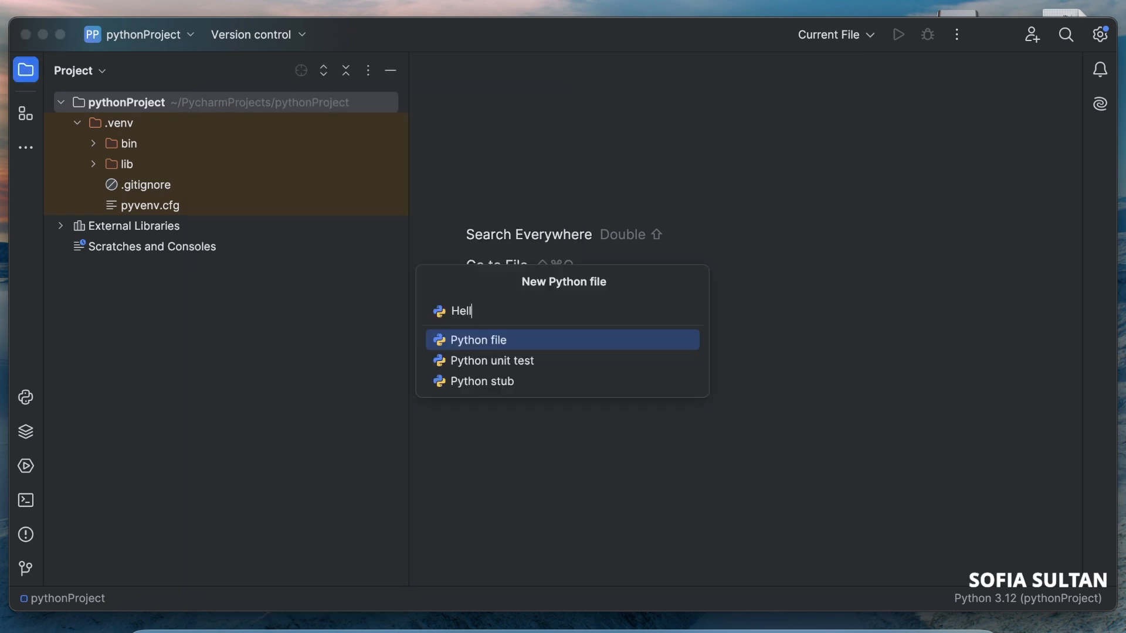
text(_World.py)
key(Return)
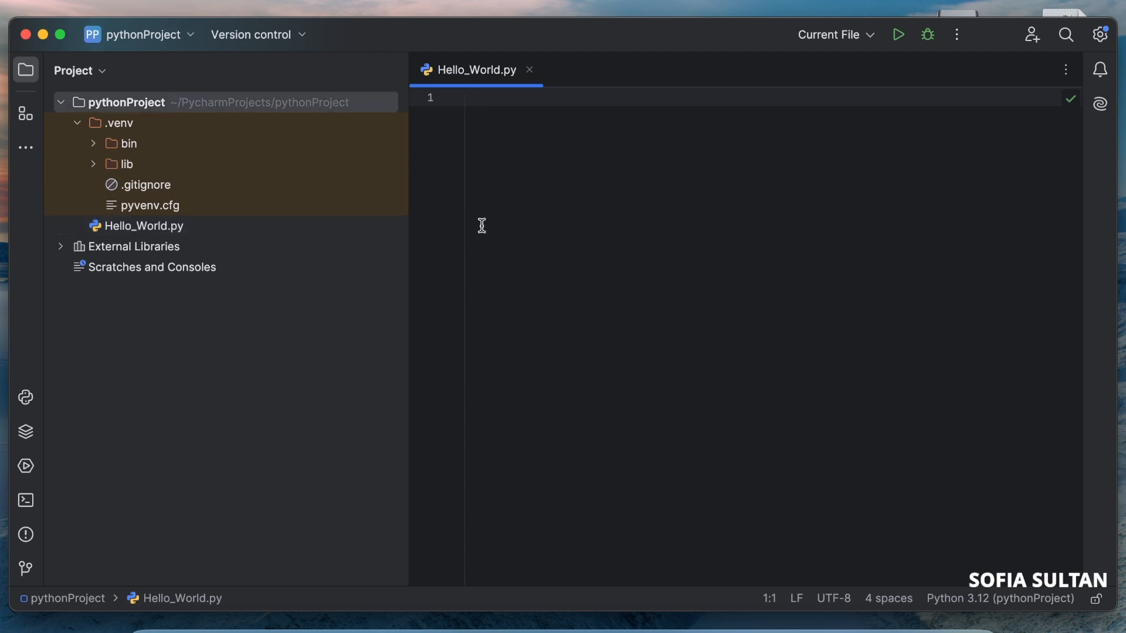
Collapse the .venv folder in the project tree and select Hello_World.py
click(146, 105)
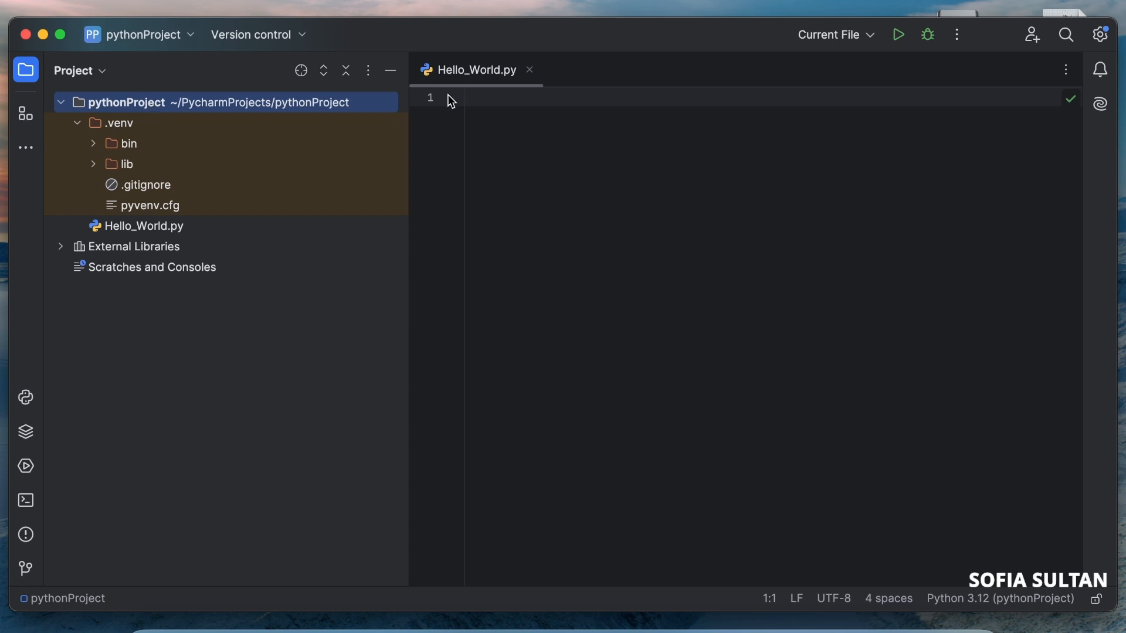
click(61, 103)
click(61, 103)
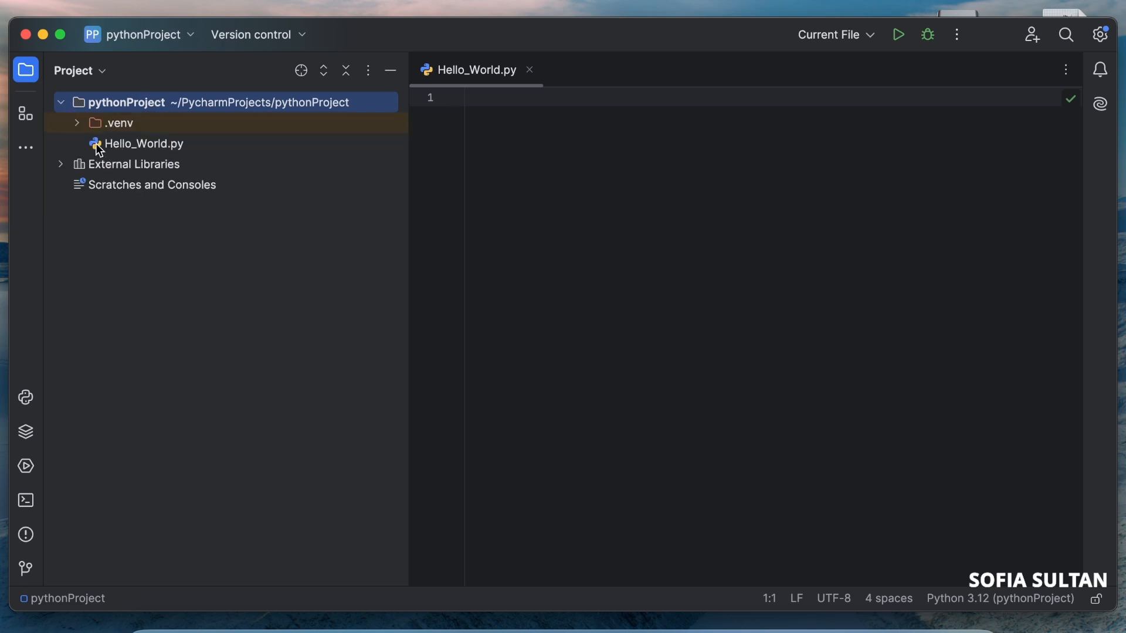
click(164, 151)
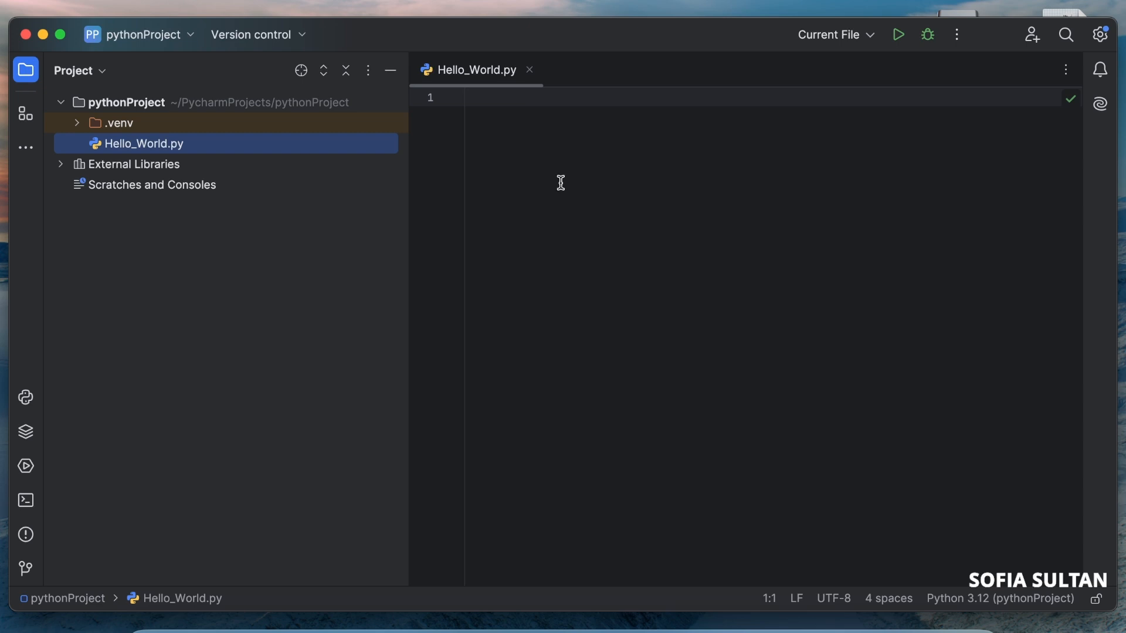
Write print("Hello World") on line 1 of Hello_World.py and run the file
click(486, 100)
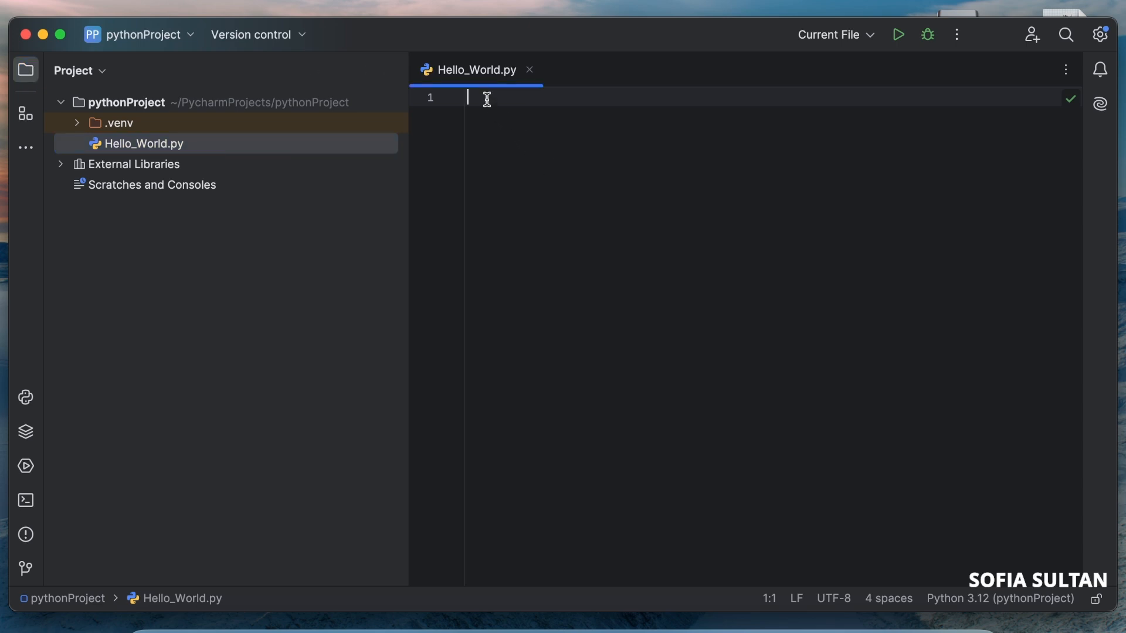
text(print)
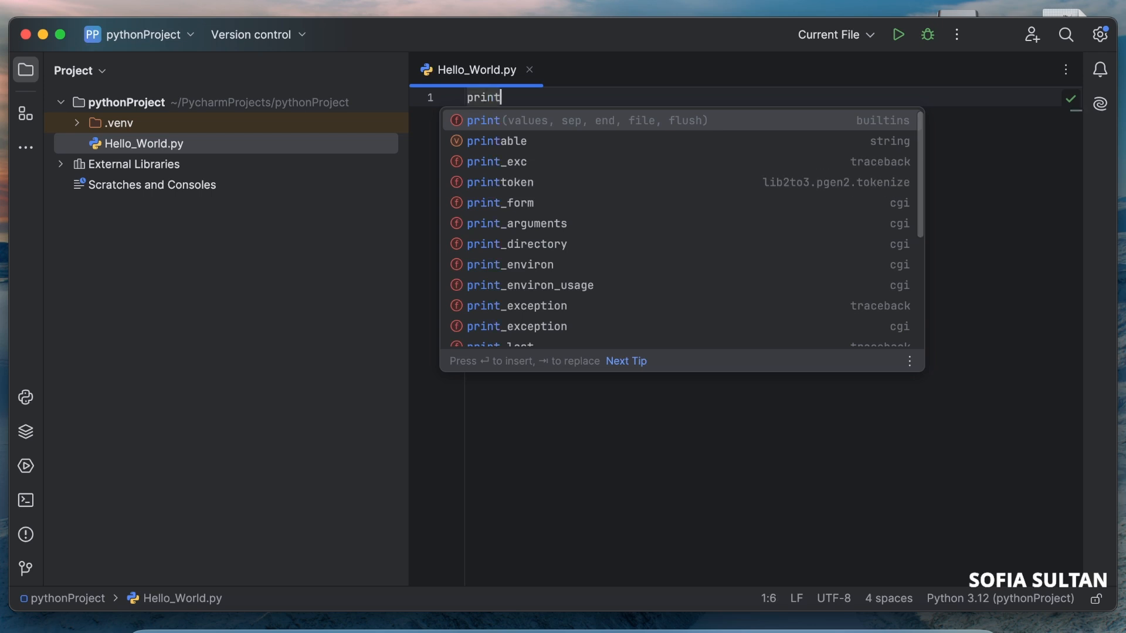
text(("H)
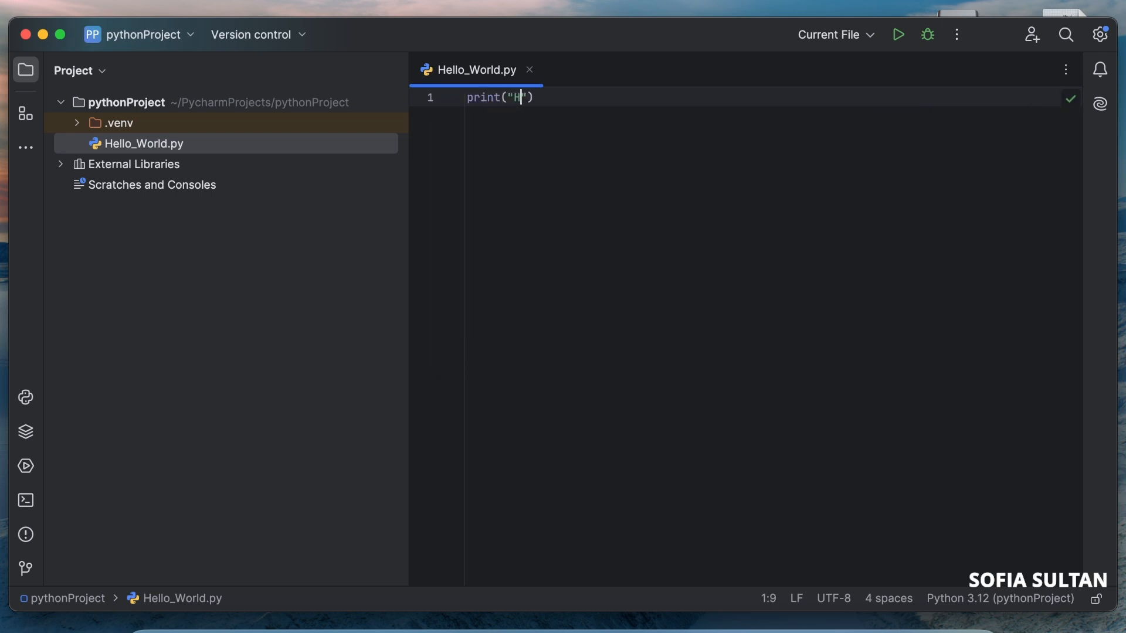
text(ello World)
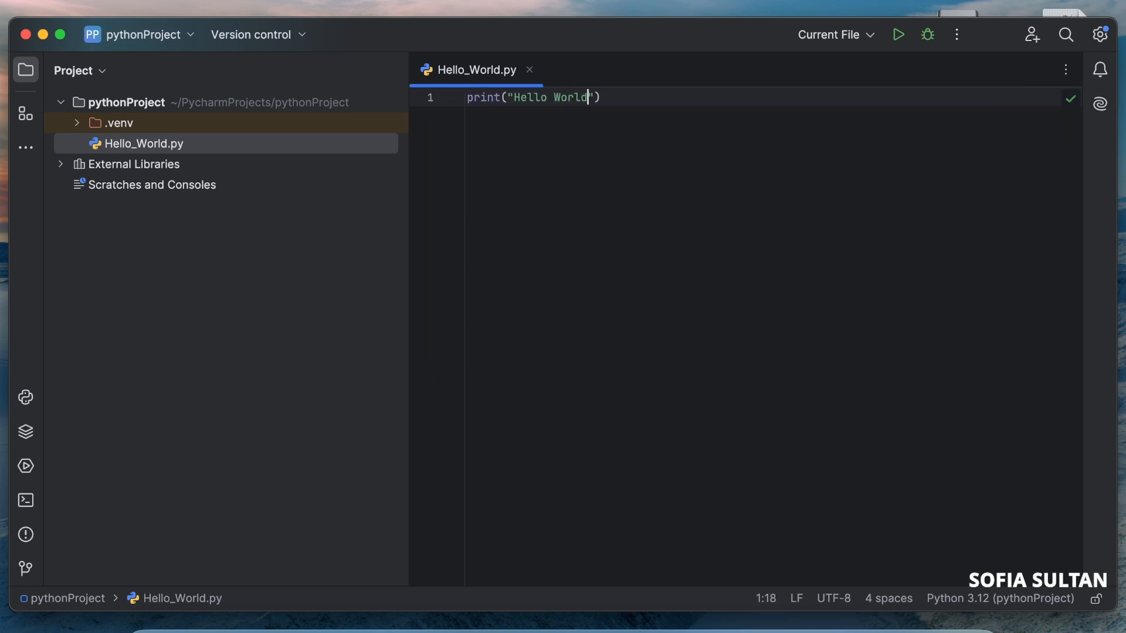
click(900, 37)
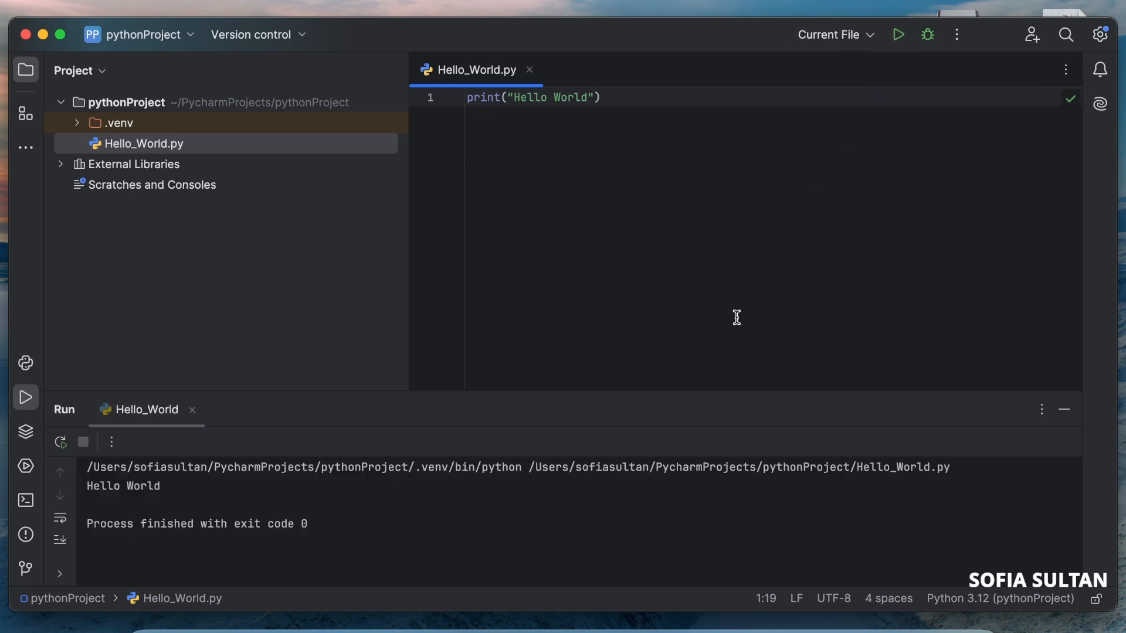